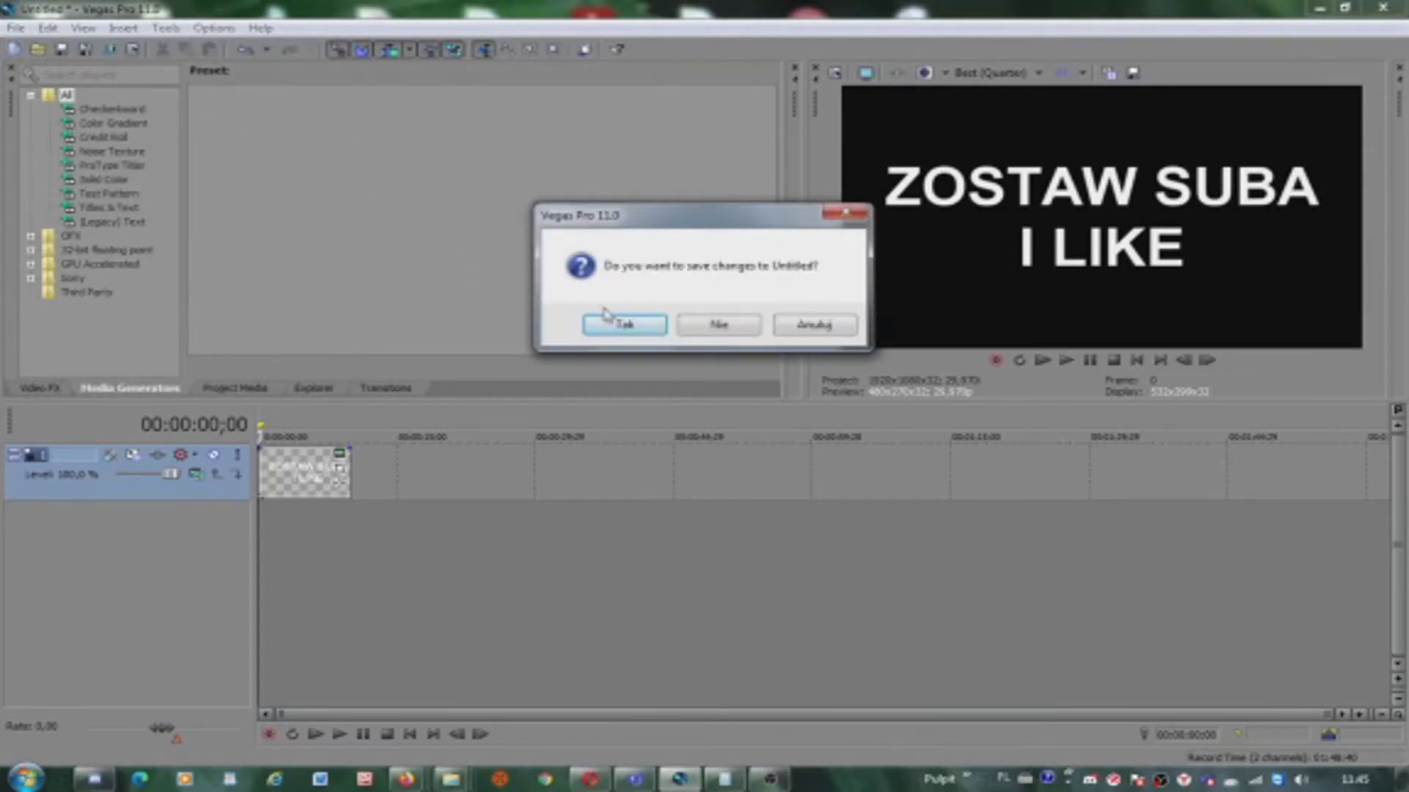
- Discard the changes to the current project and set the new project's stereoscopic 3D mode to Anaglyphic (red/cyan)
{"action": "left_click", "coordinate": [730, 331]}
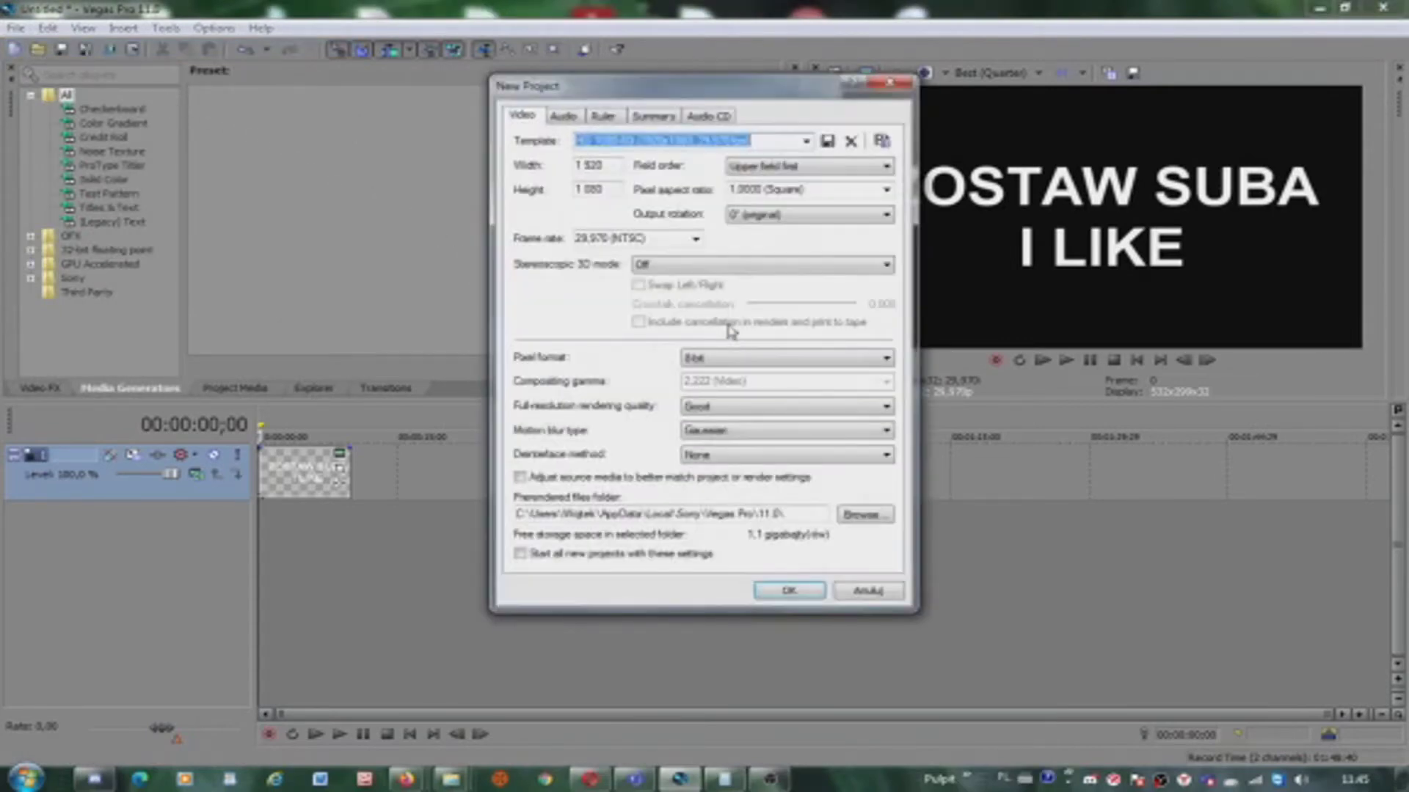
{"action": "left_click", "coordinate": [710, 266]}
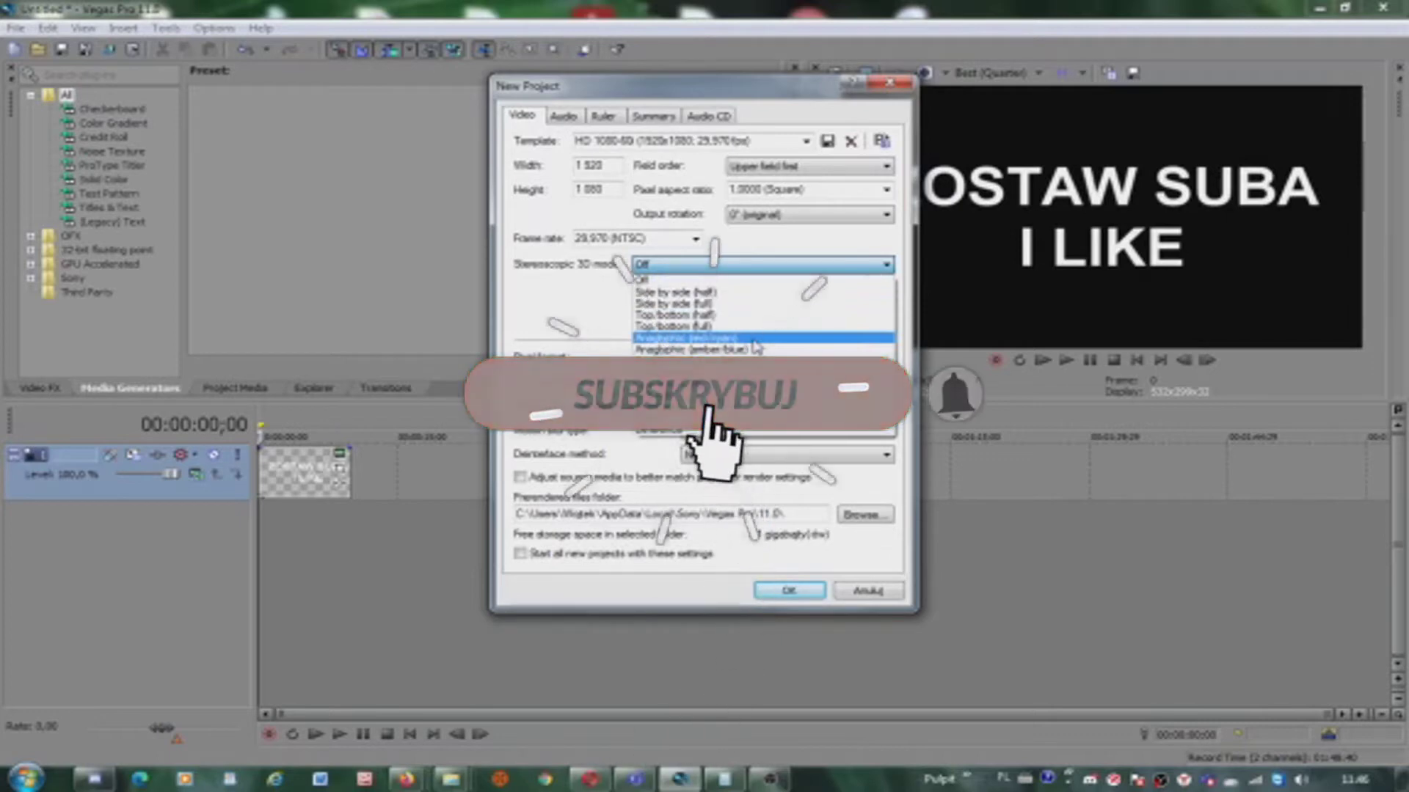
{"action": "left_click", "coordinate": [754, 339]}
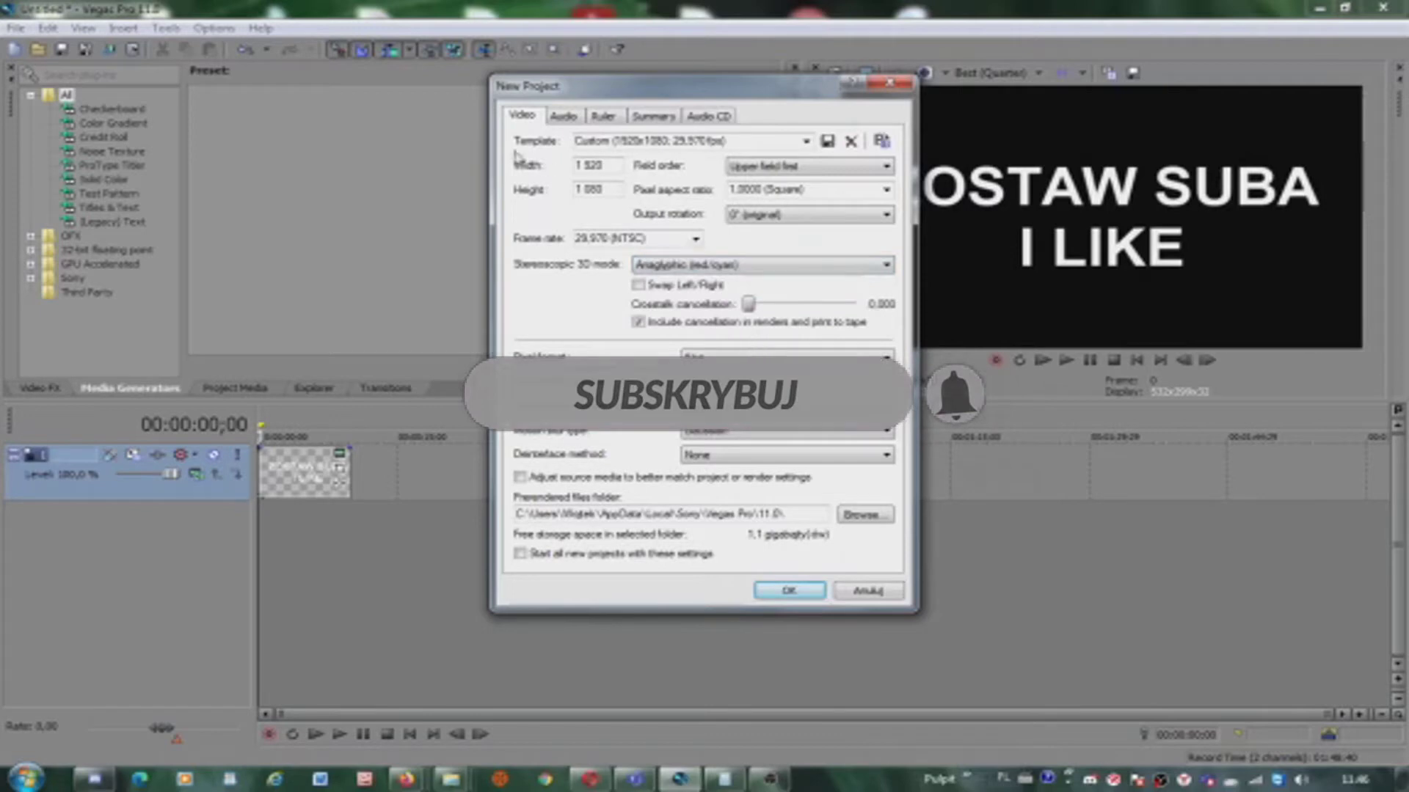
- Change the resample and stretch quality in the new project's audio settings
{"action": "left_click", "coordinate": [565, 117]}
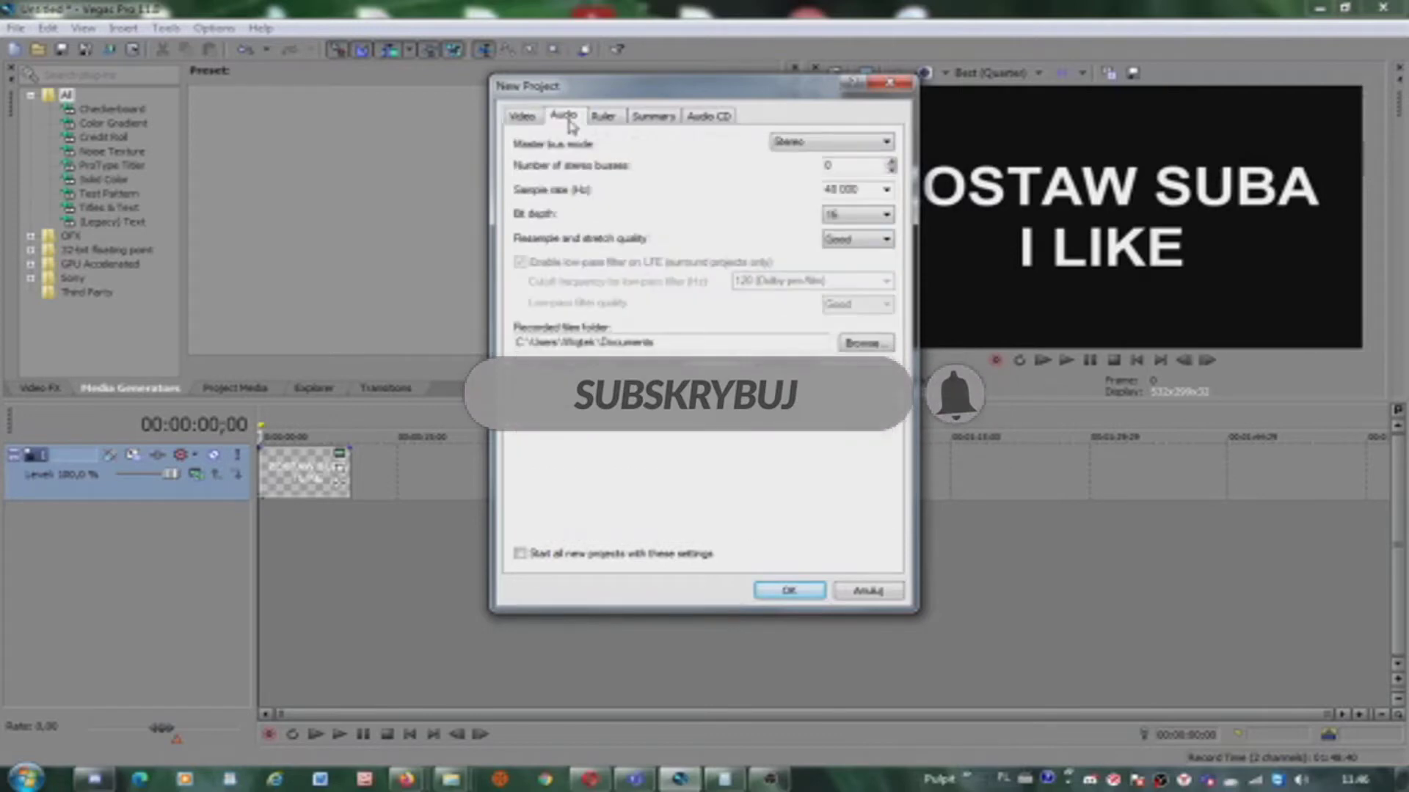
{"action": "left_click", "coordinate": [844, 240]}
{"action": "left_click", "coordinate": [839, 279]}
- Review the new project's ruler settings, including the beat note options, along with its summary and audio CD settings
{"action": "left_click", "coordinate": [613, 120]}
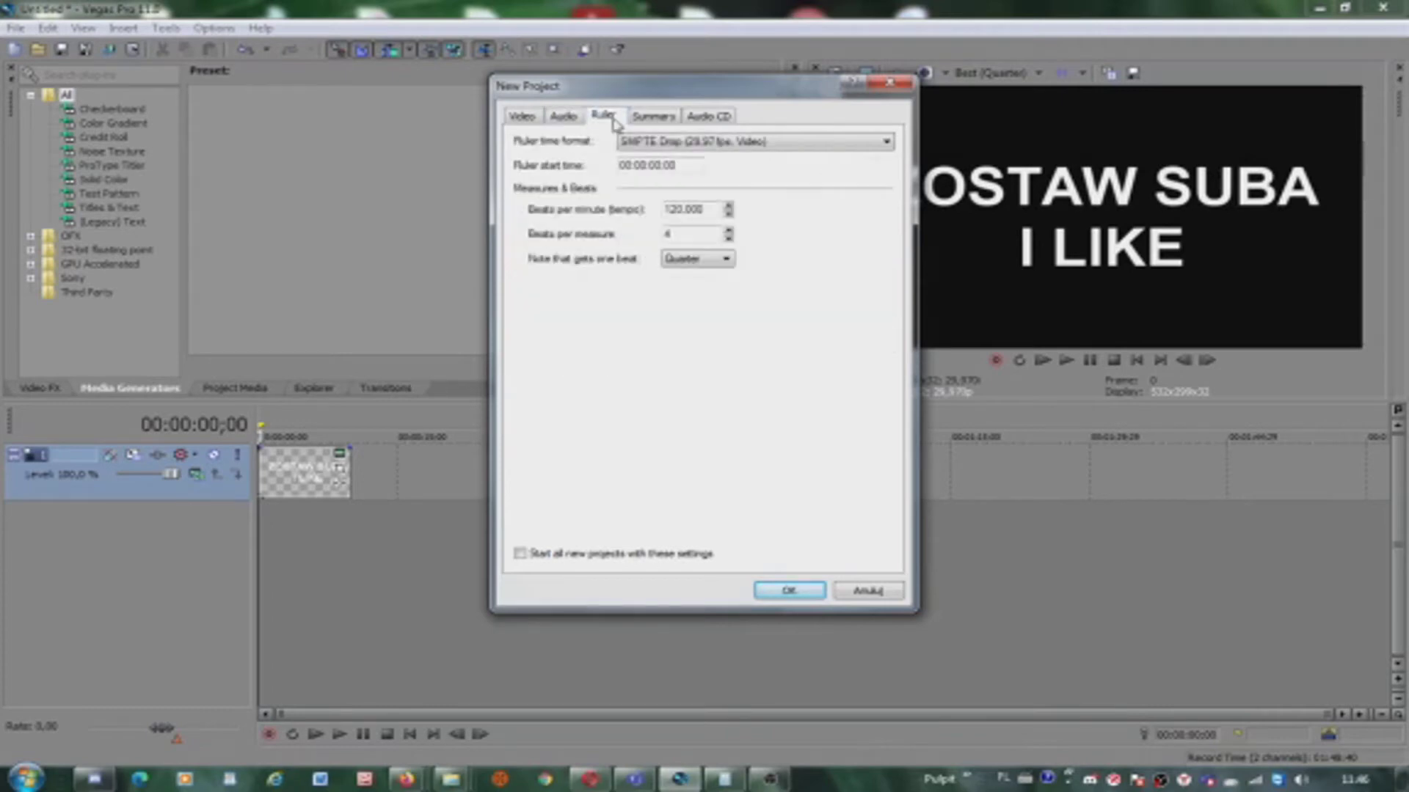
{"action": "left_click", "coordinate": [708, 260]}
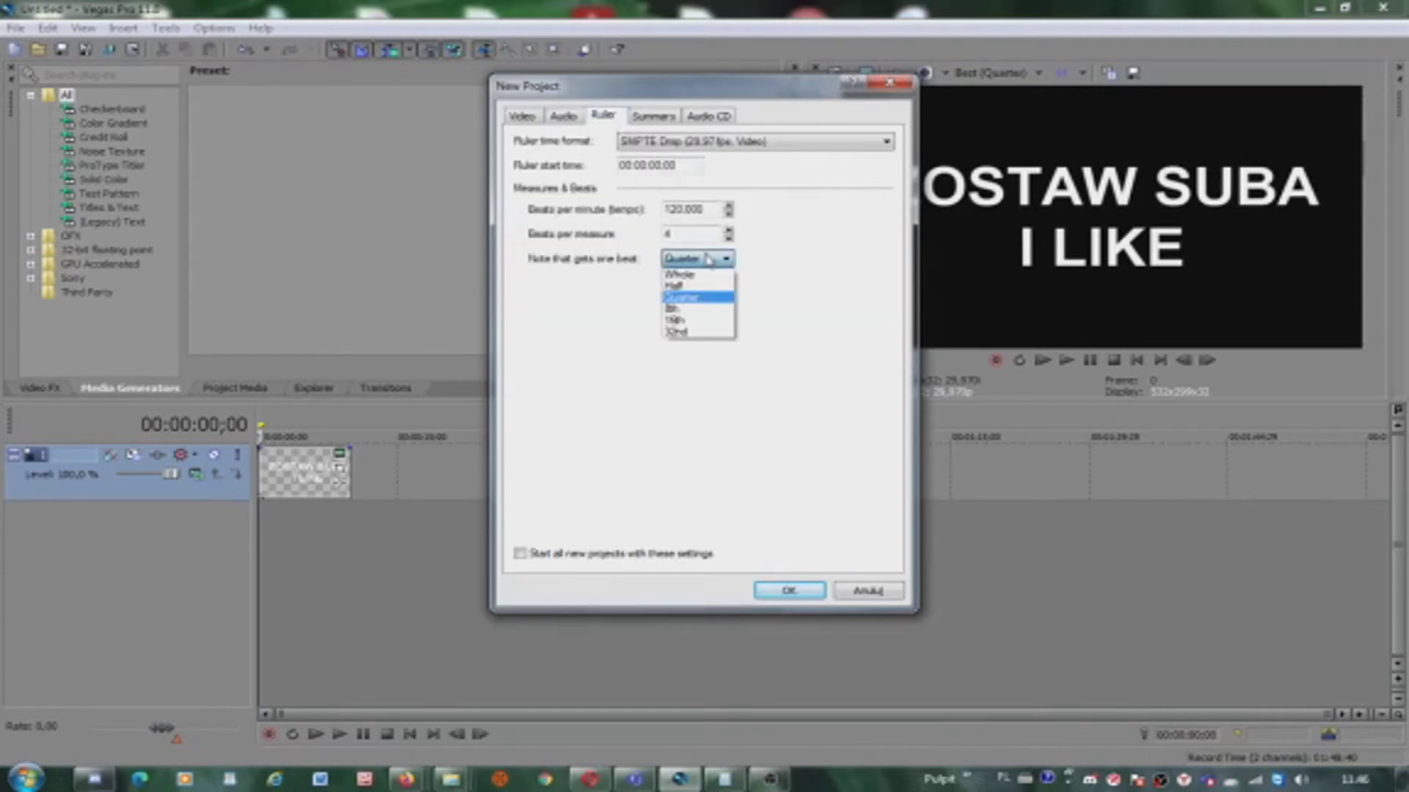
{"action": "left_click", "coordinate": [708, 262]}
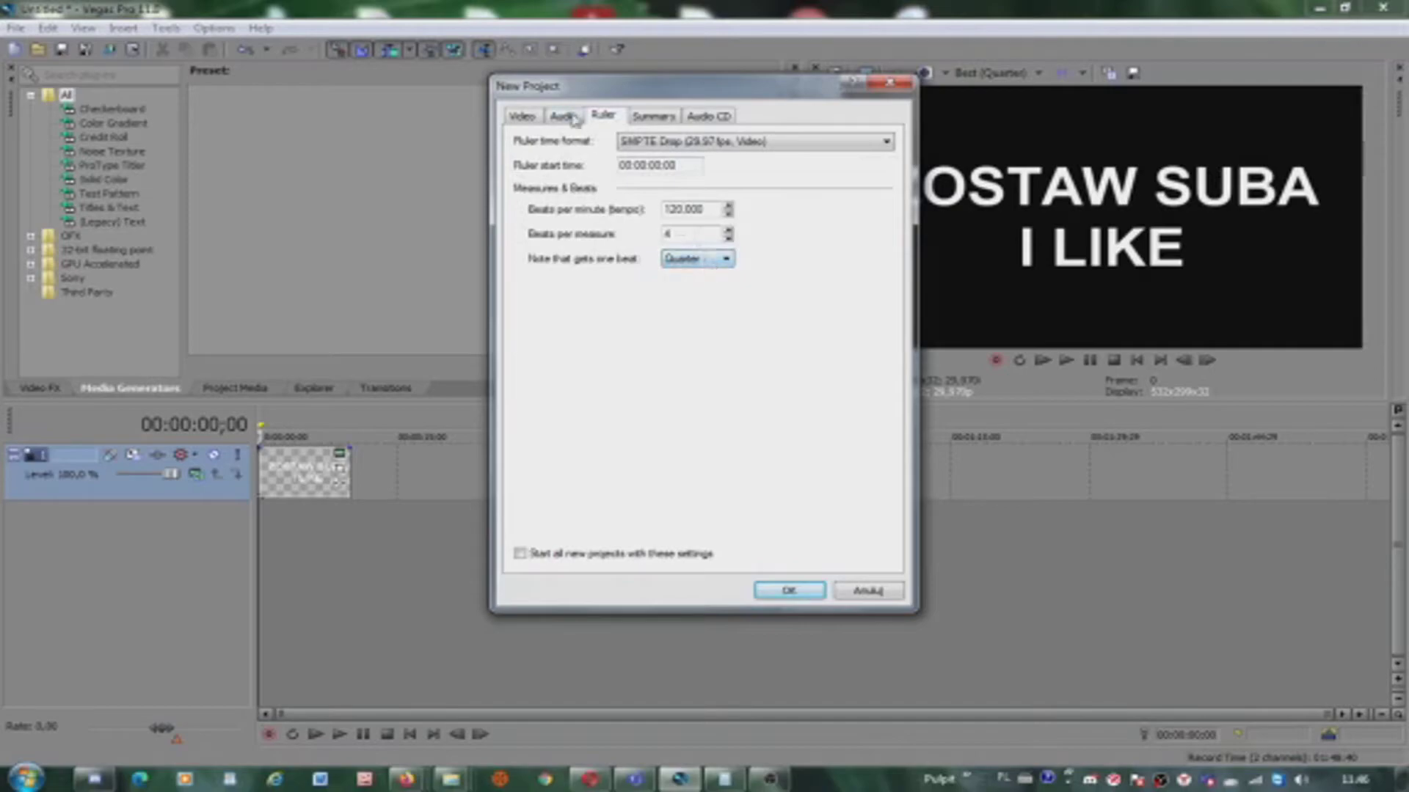
{"action": "left_click", "coordinate": [652, 125]}
{"action": "left_click", "coordinate": [708, 117]}
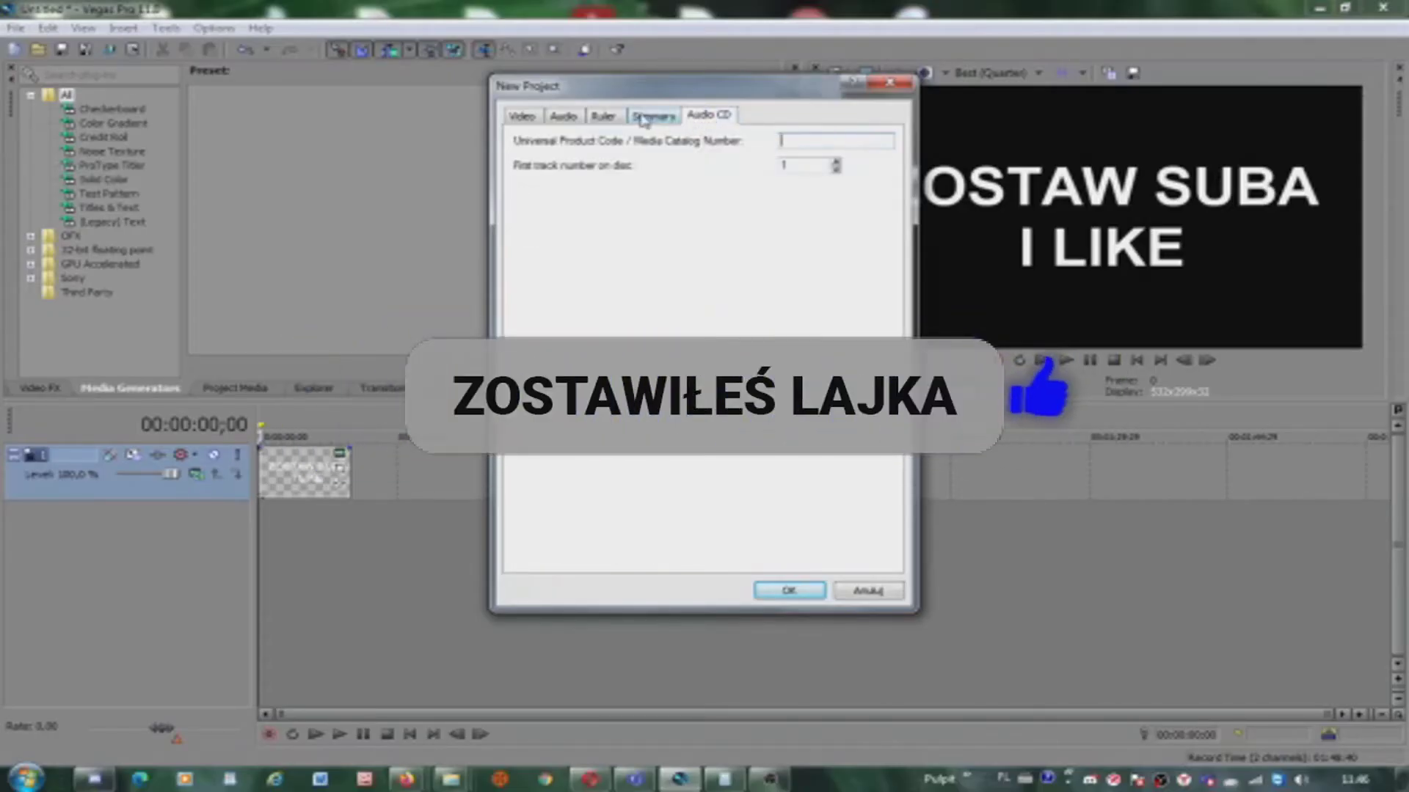
- Set the full-resolution rendering quality to Best in the new project's video settings
{"action": "left_click", "coordinate": [535, 117]}
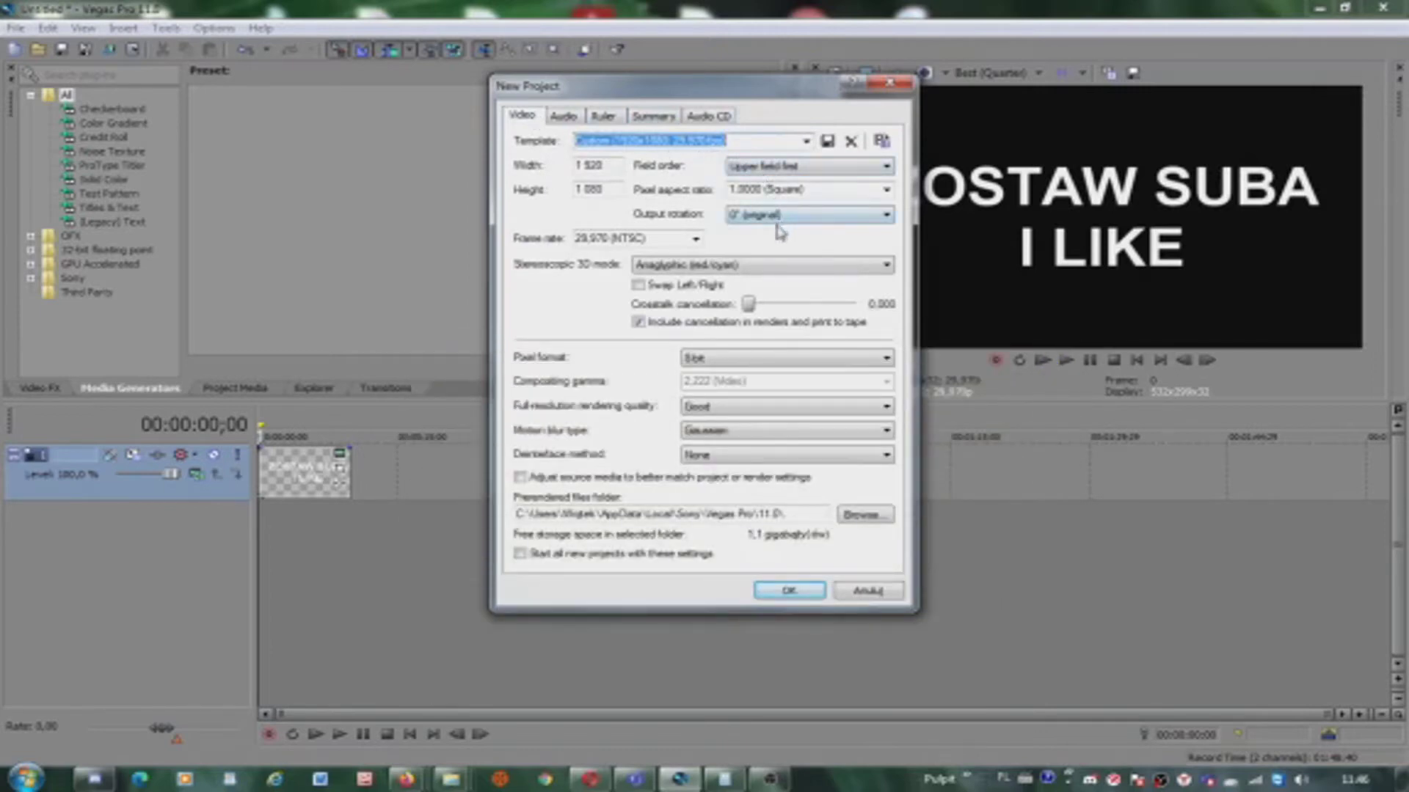
{"action": "left_click", "coordinate": [702, 406]}
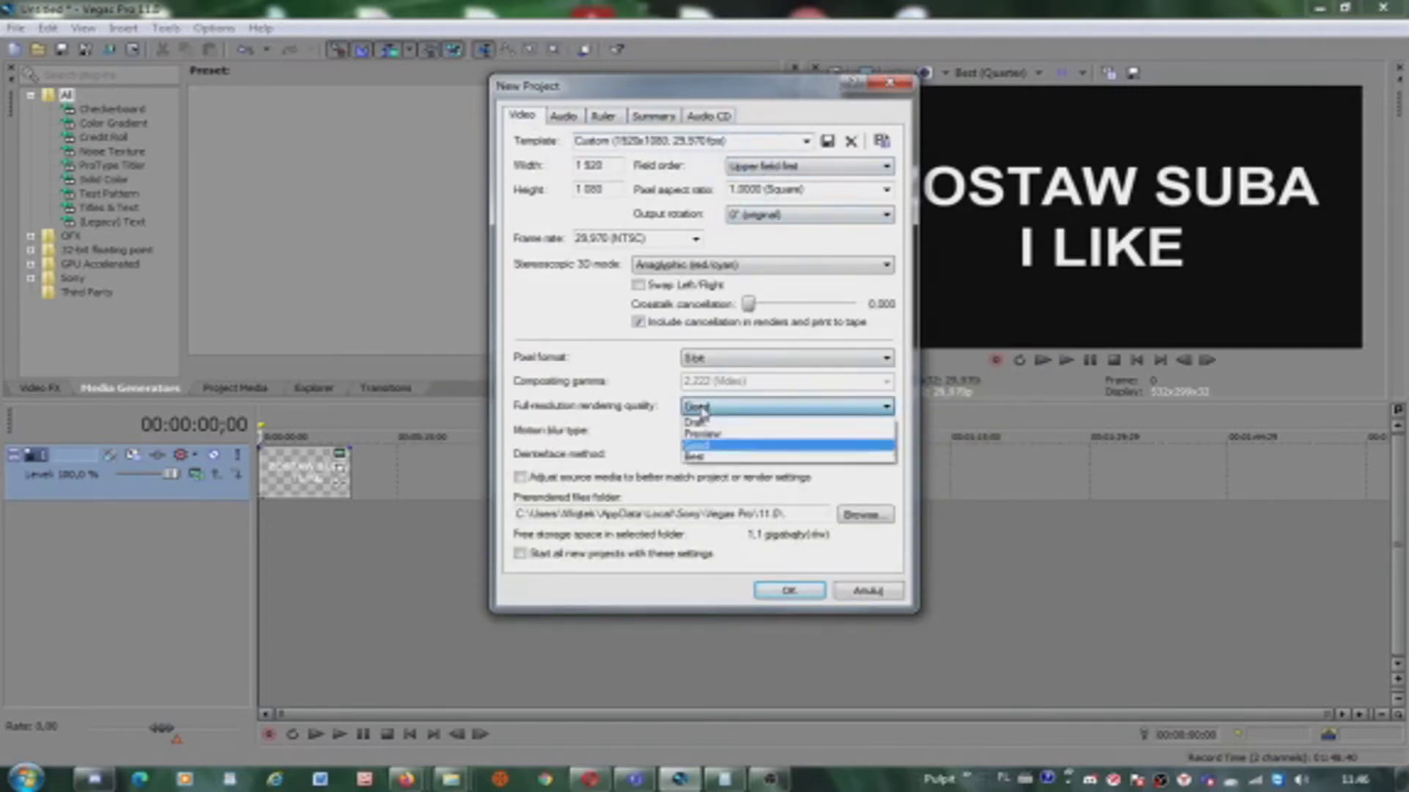
{"action": "left_click", "coordinate": [701, 459]}
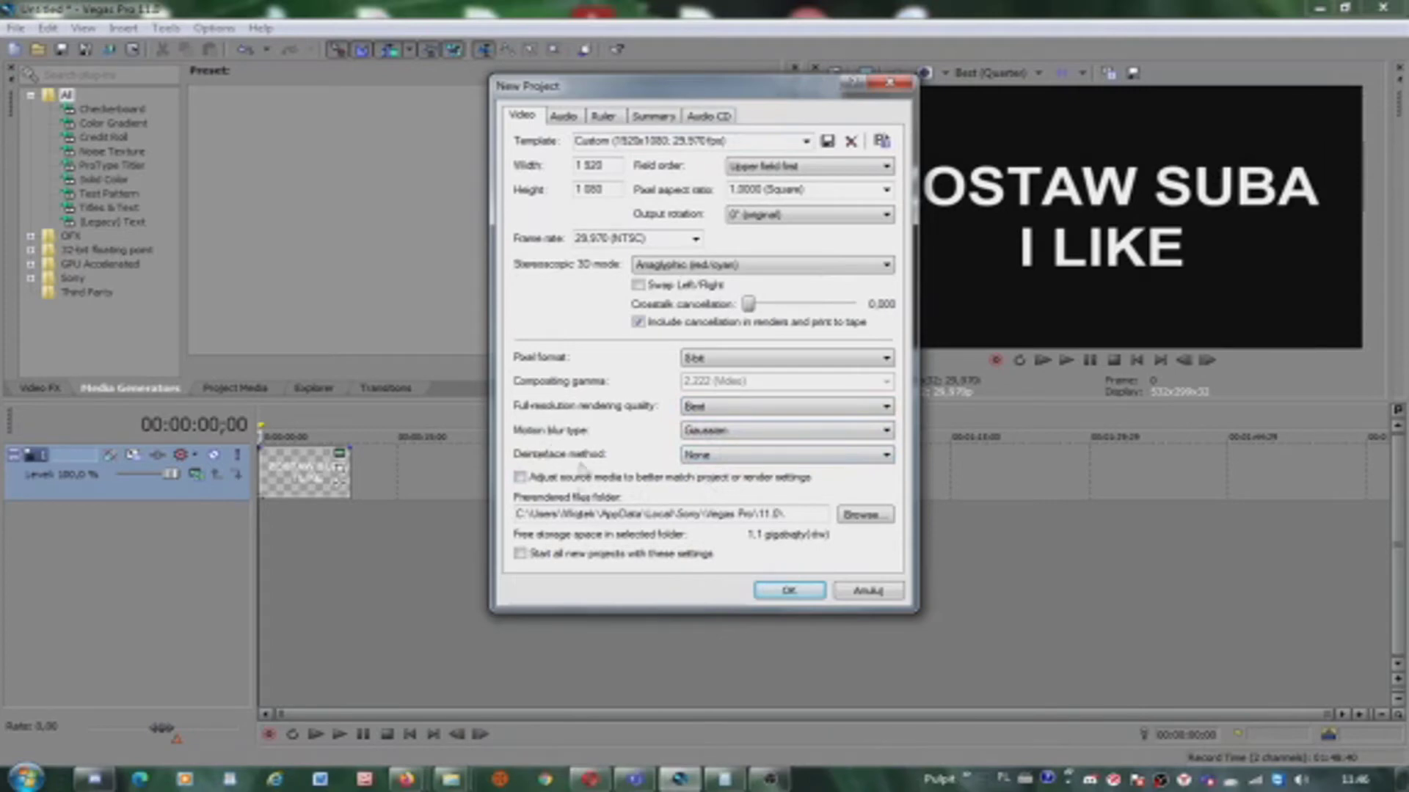
{"action": "scroll", "coordinate": [785, 587], "scroll_direction": "up", "scroll_amount": 3}
{"action": "left_click", "coordinate": [755, 409]}
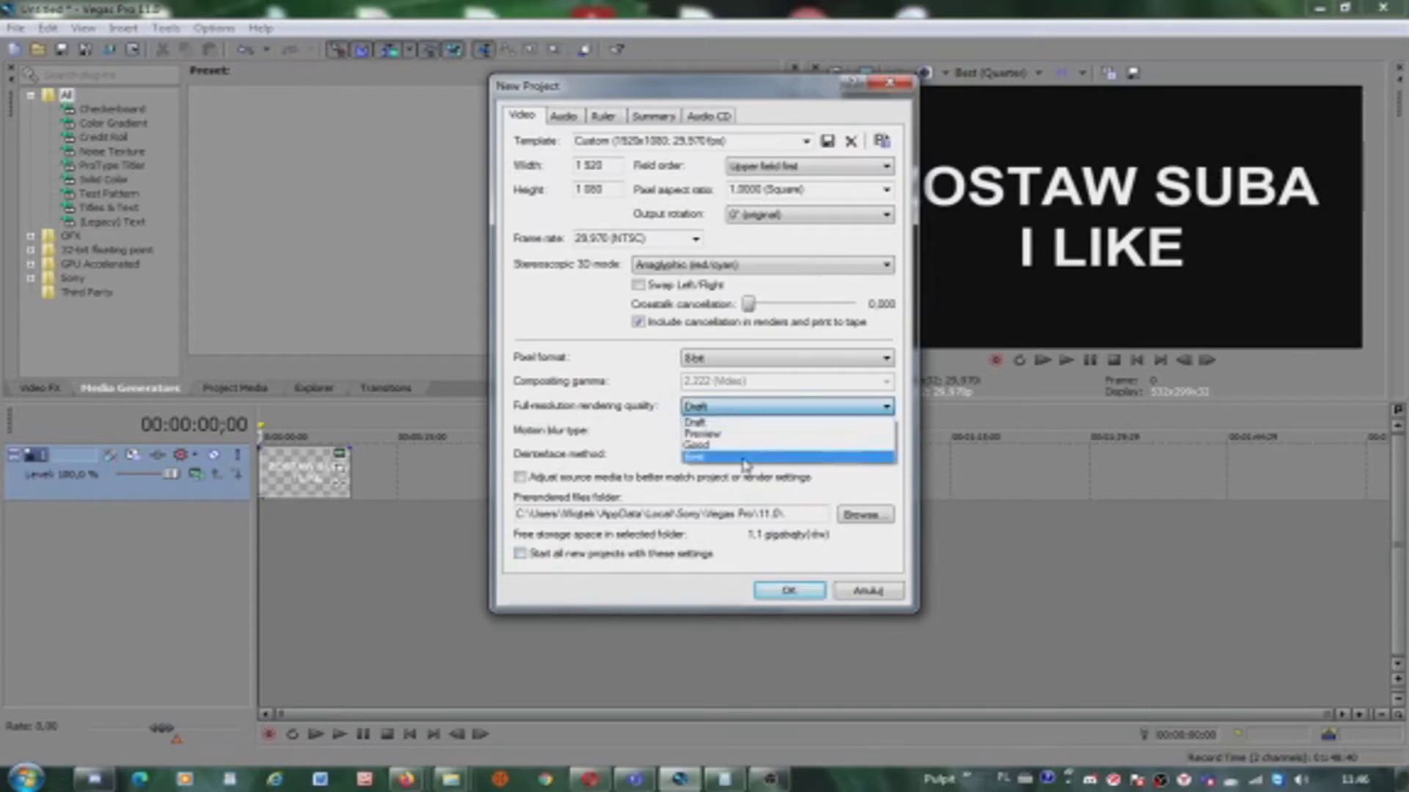
{"action": "left_click", "coordinate": [715, 455]}
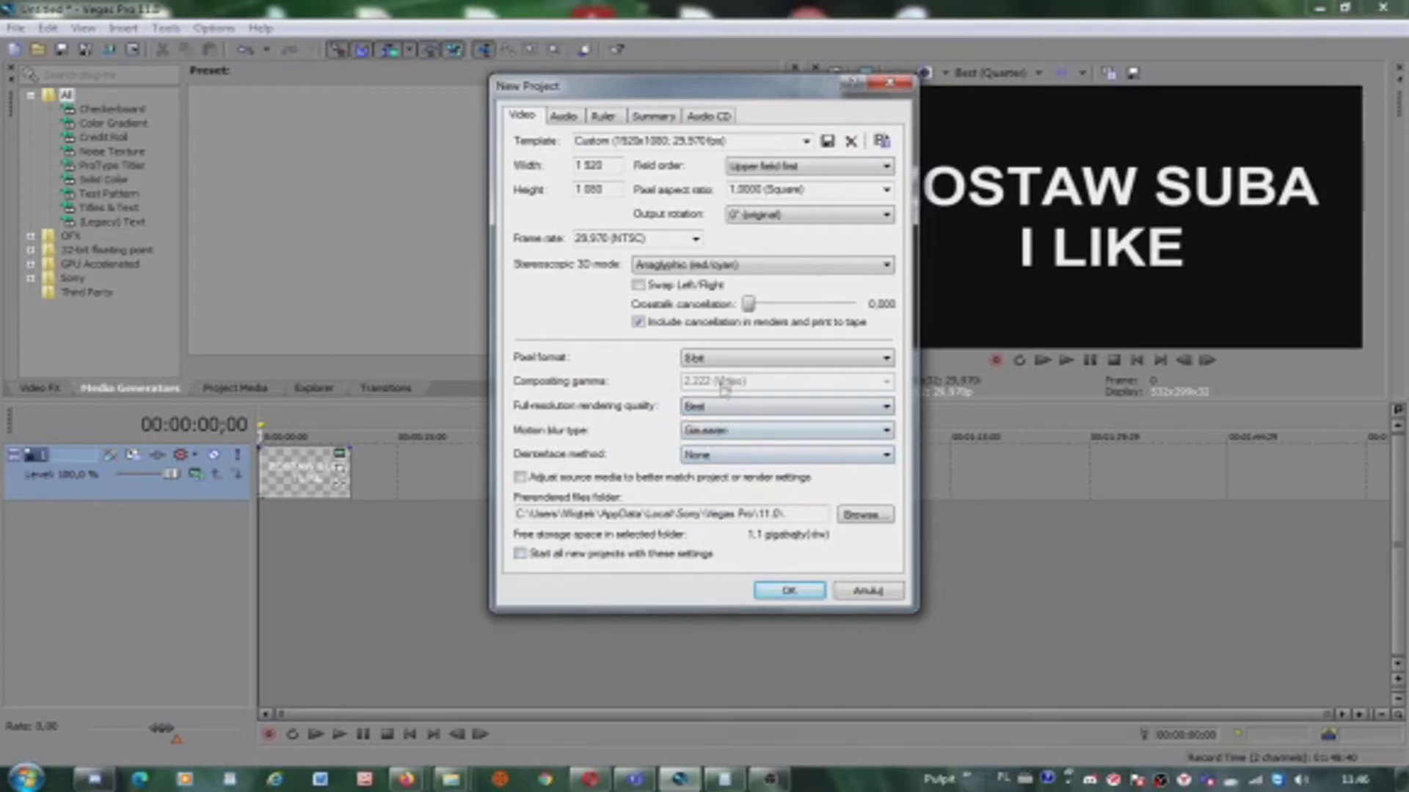
- Set the pixel format to 32-bit floating point (full range) and create the new project
{"action": "left_click", "coordinate": [734, 359]}
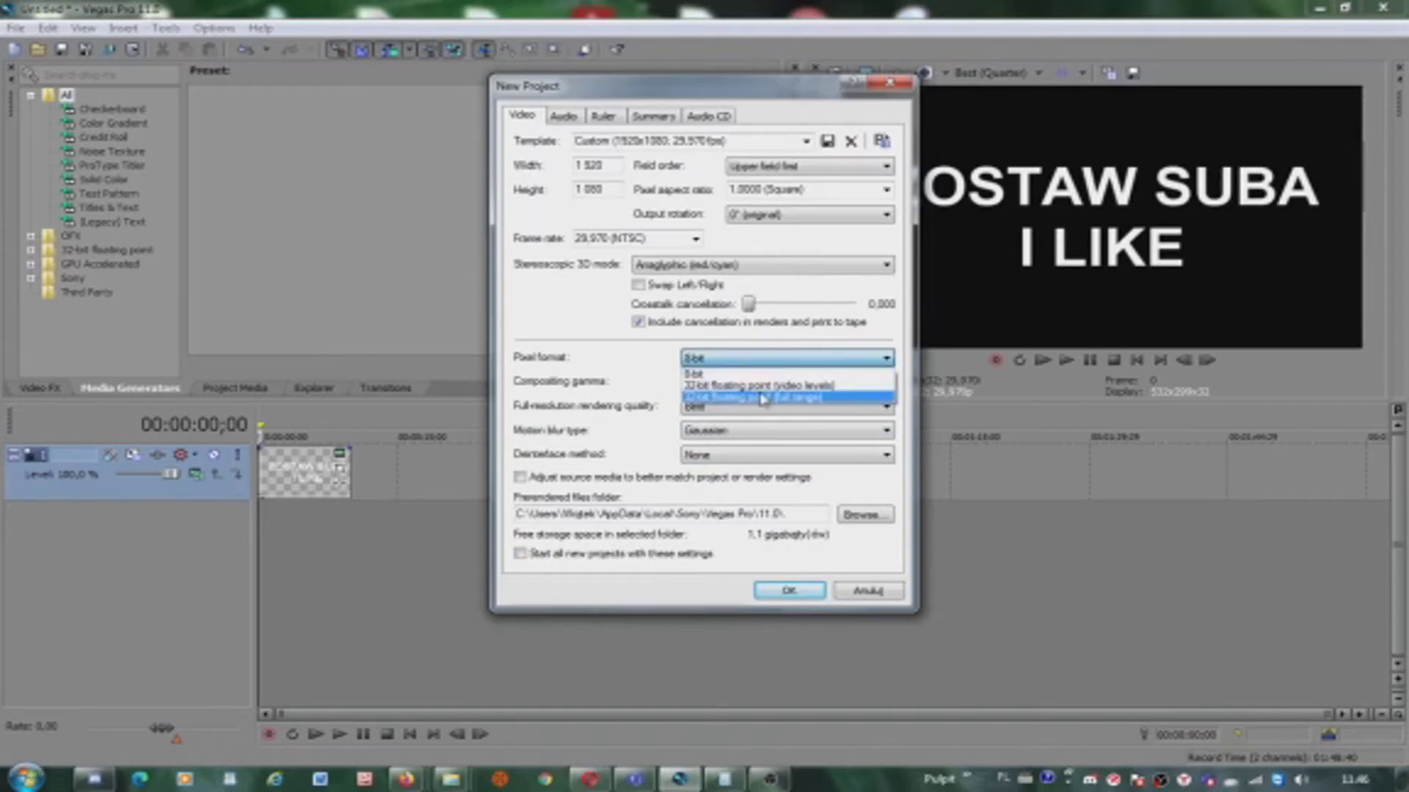
{"action": "left_click", "coordinate": [758, 397]}
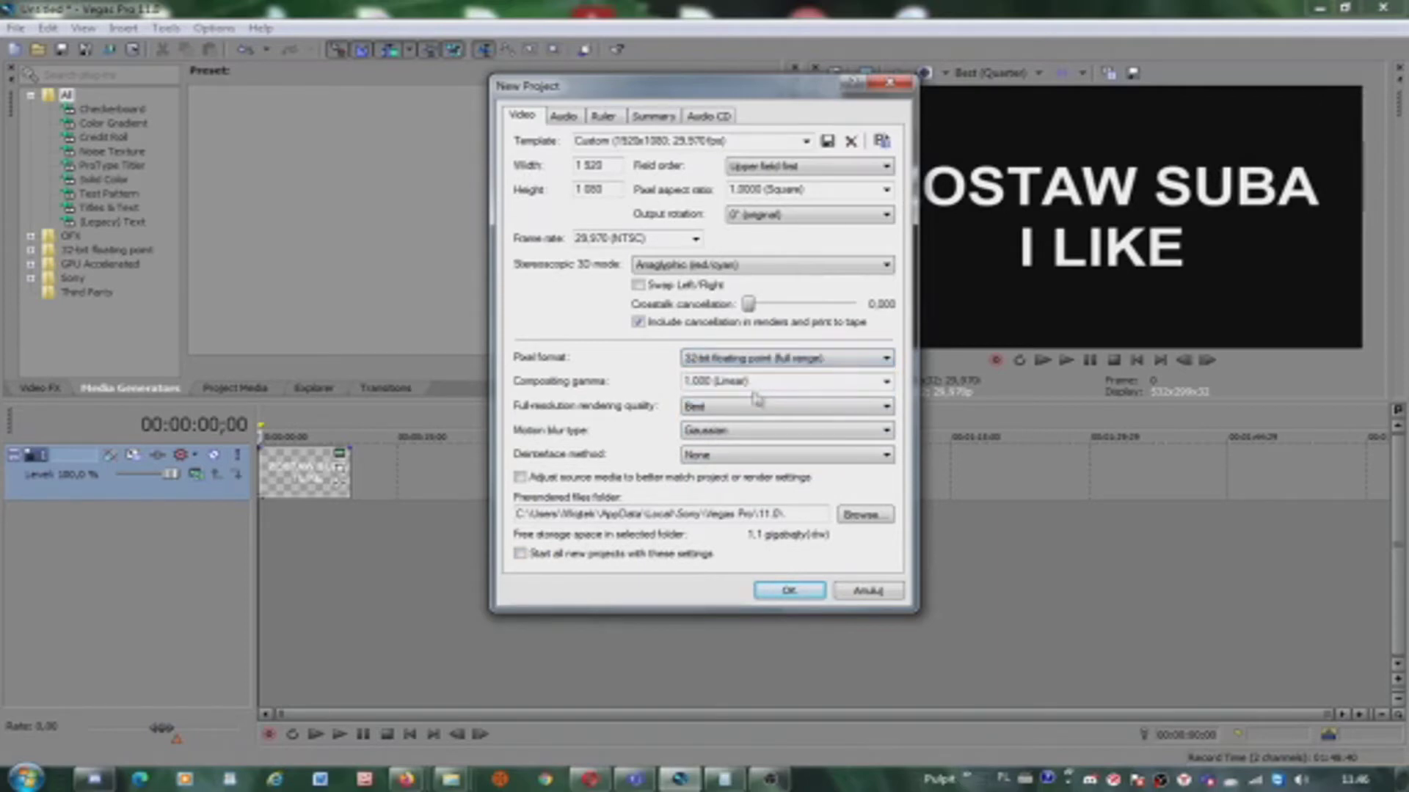
{"action": "left_click", "coordinate": [784, 592]}
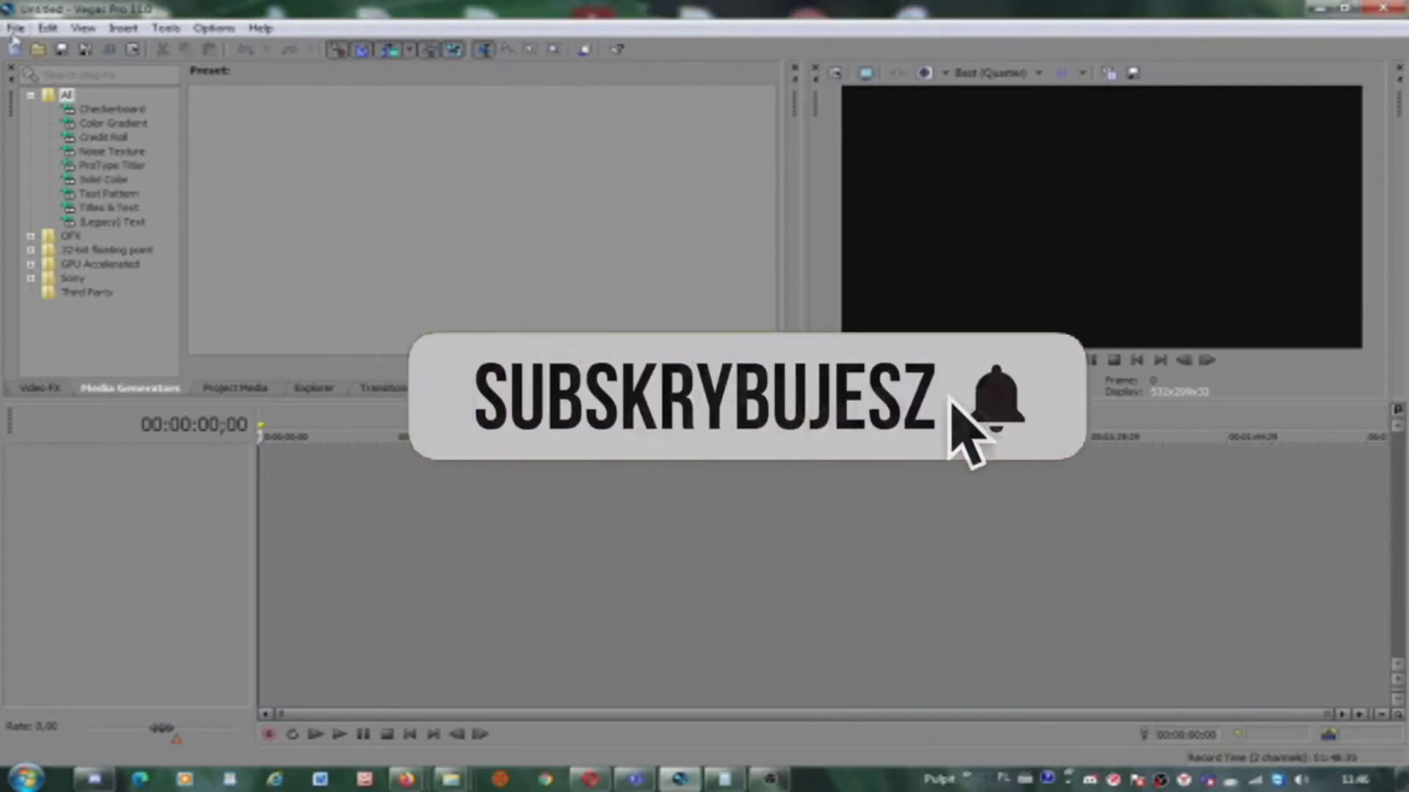
- Try the Good (Auto) video preview quality and restore the preview to Best (Quarter)
{"action": "left_click", "coordinate": [1024, 73]}
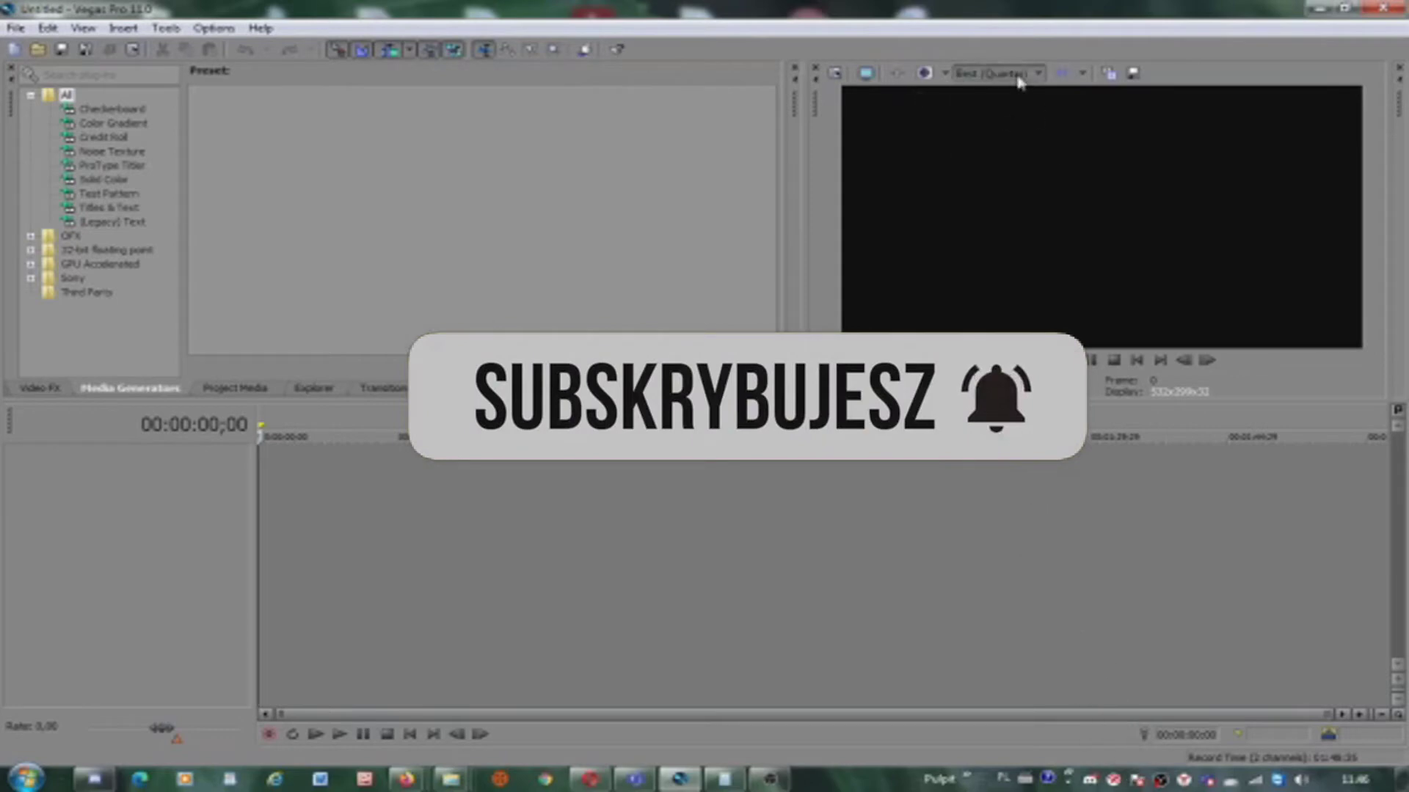
{"action": "mouse_move", "coordinate": [1024, 98]}
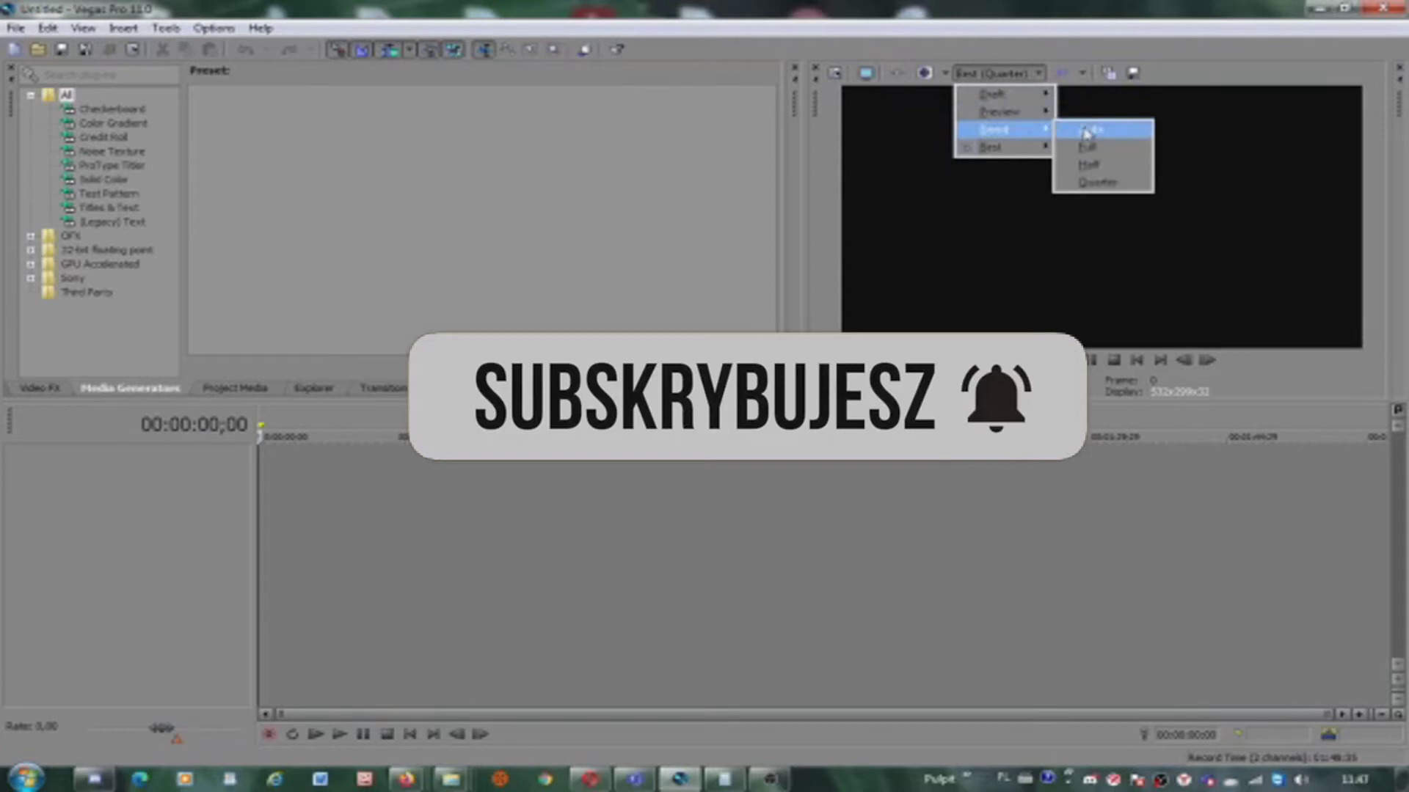
{"action": "left_click", "coordinate": [1088, 131]}
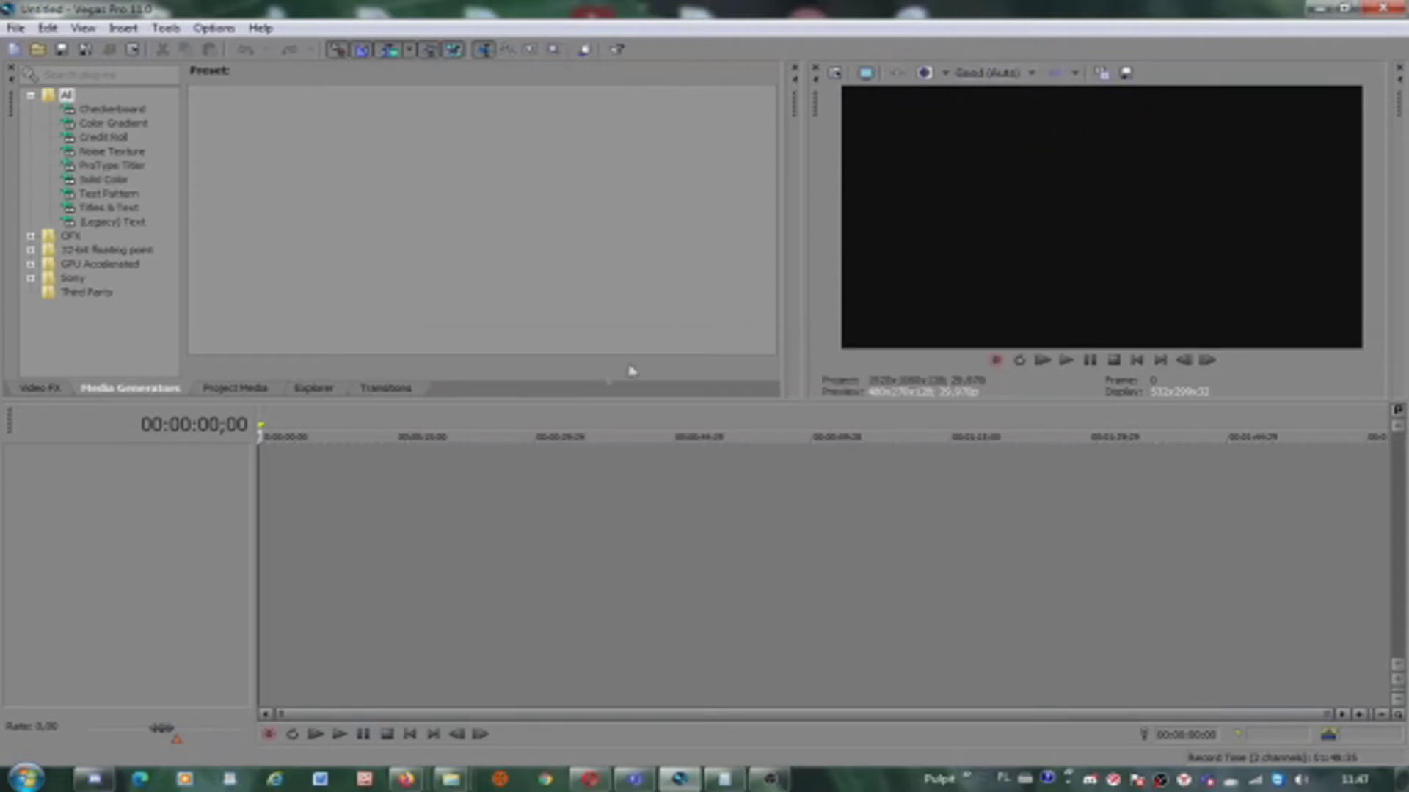
{"action": "left_click", "coordinate": [1018, 78]}
{"action": "mouse_move", "coordinate": [1026, 157]}
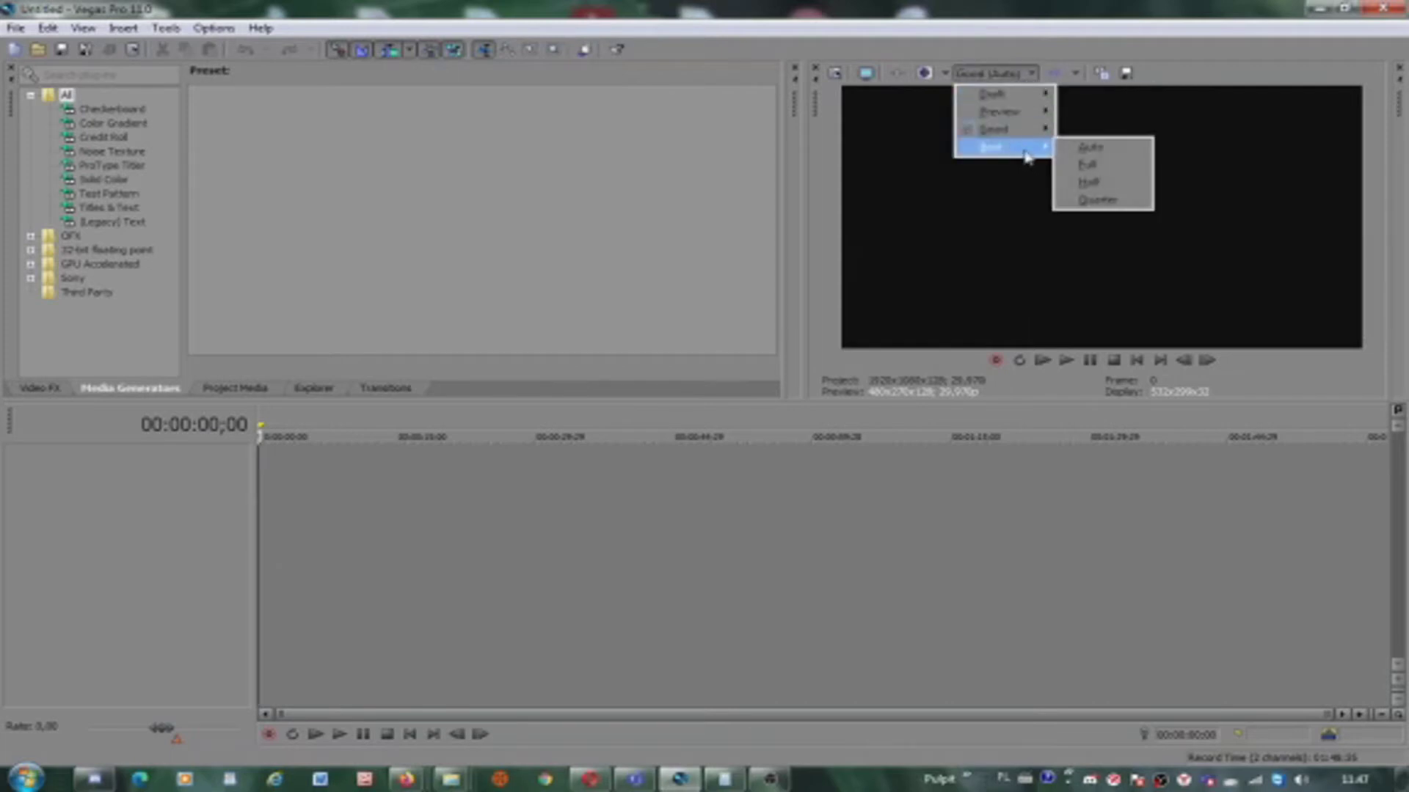
{"action": "left_click", "coordinate": [1099, 200]}
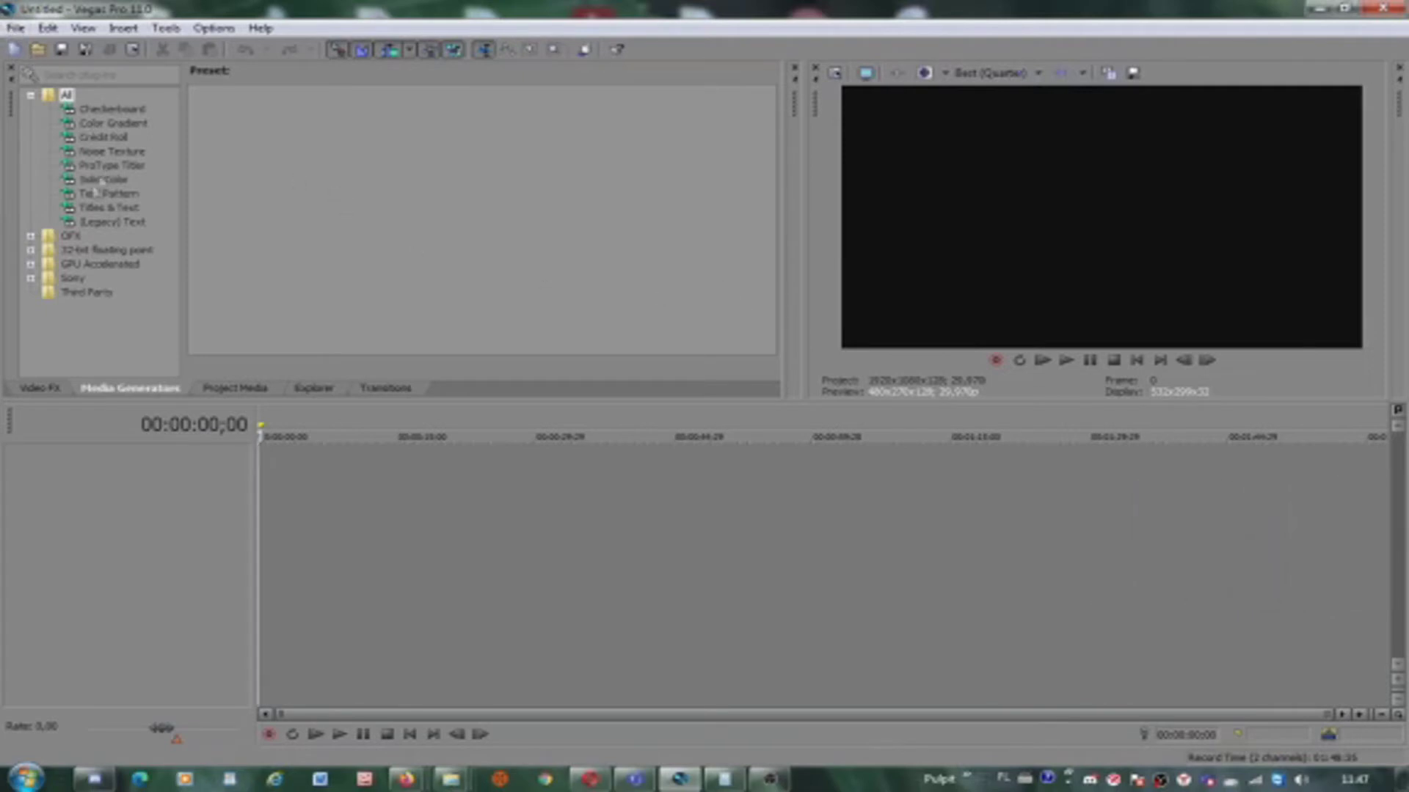
- Add the blue Combined Effects 1 preset of the (Legacy) Text generator at the start of the empty timeline
{"action": "left_click", "coordinate": [107, 224]}
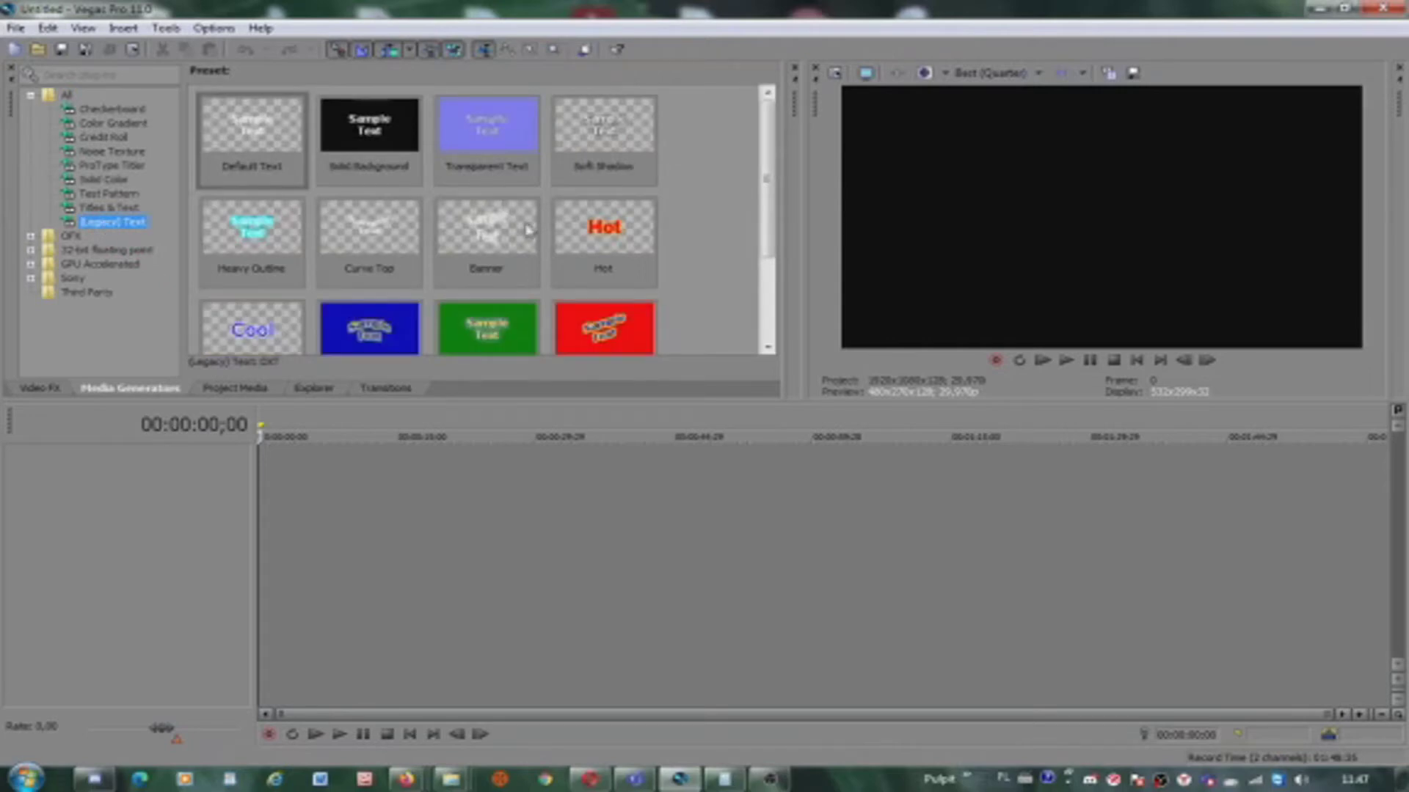
{"action": "left_click_drag", "start_coordinate": [416, 327], "coordinate": [326, 446]}
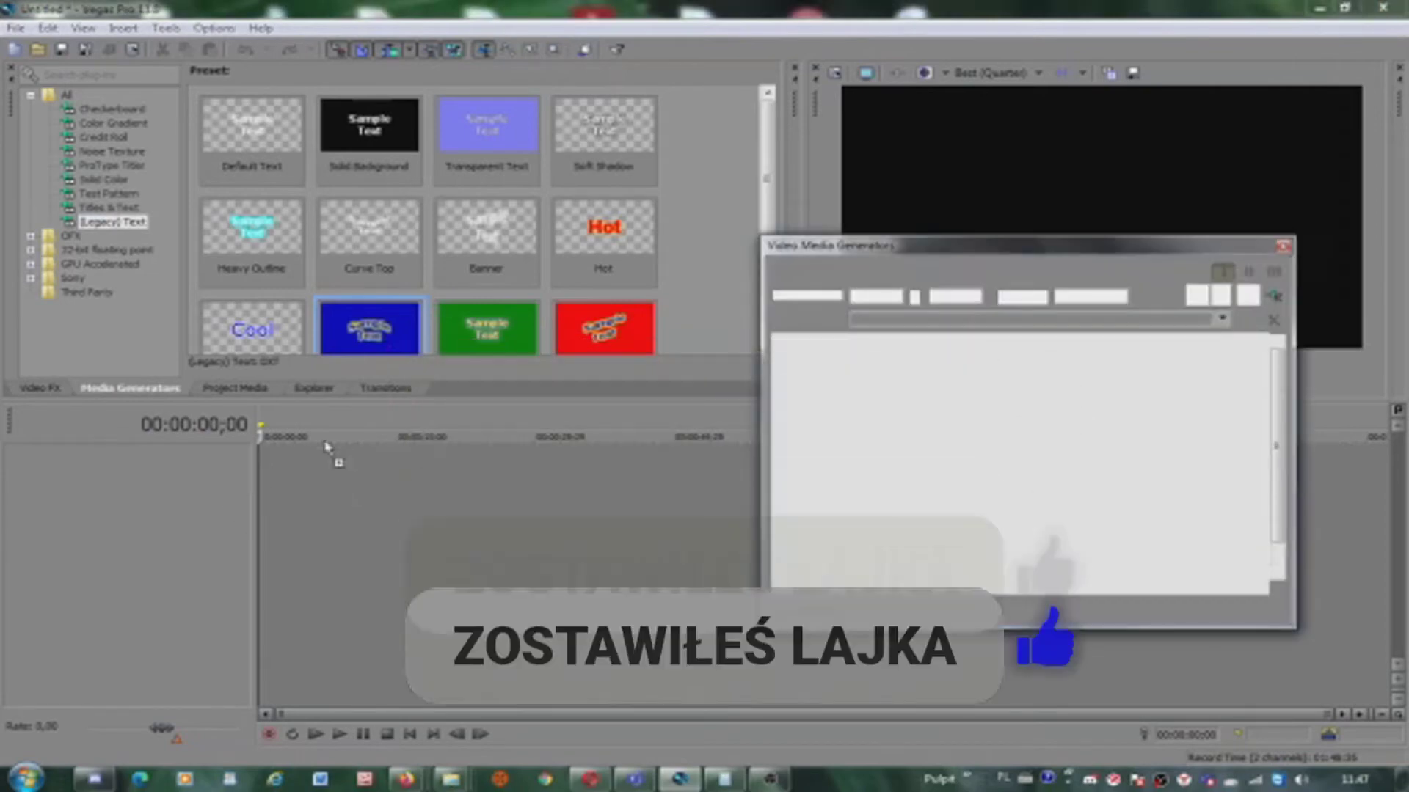
- Replace the sample text with "ZOSTAW SUBA", "I" and "LIKE" on three separate lines and close the text editor
{"action": "left_click", "coordinate": [1130, 568]}
{"action": "key", "text": "ctrl+a"}
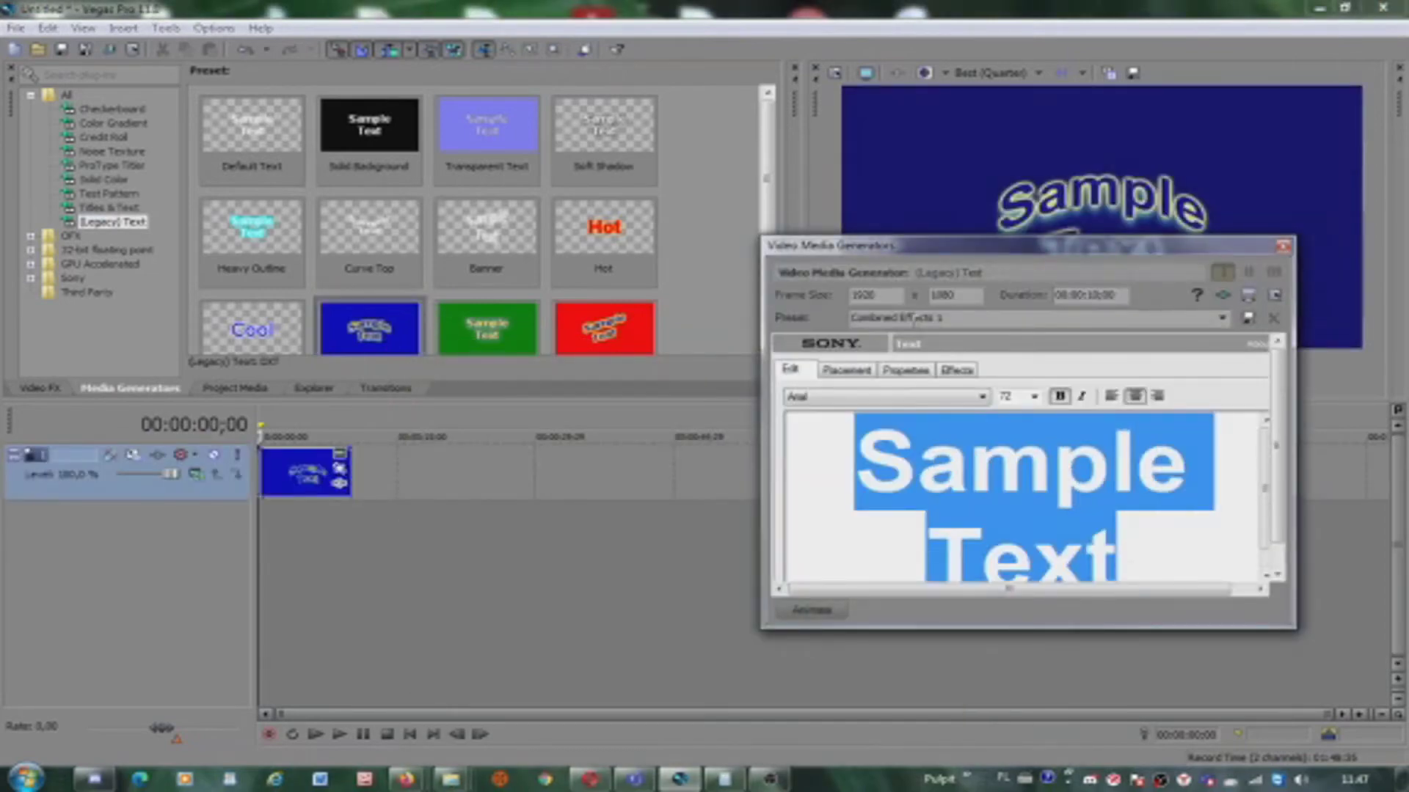
{"action": "type", "text": "ZOSTAW"}
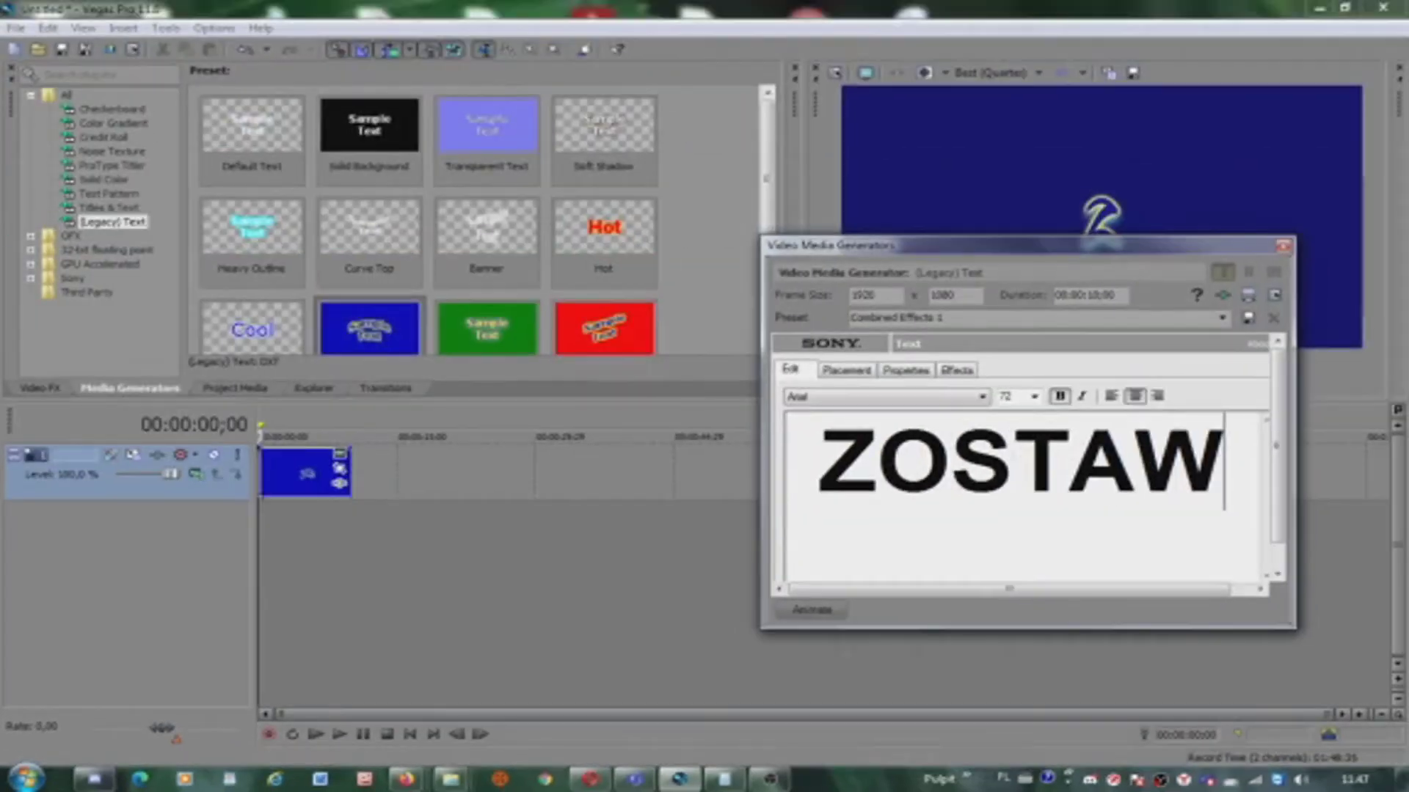
{"action": "type", "text": " SUBA"}
{"action": "key", "text": "Return"}
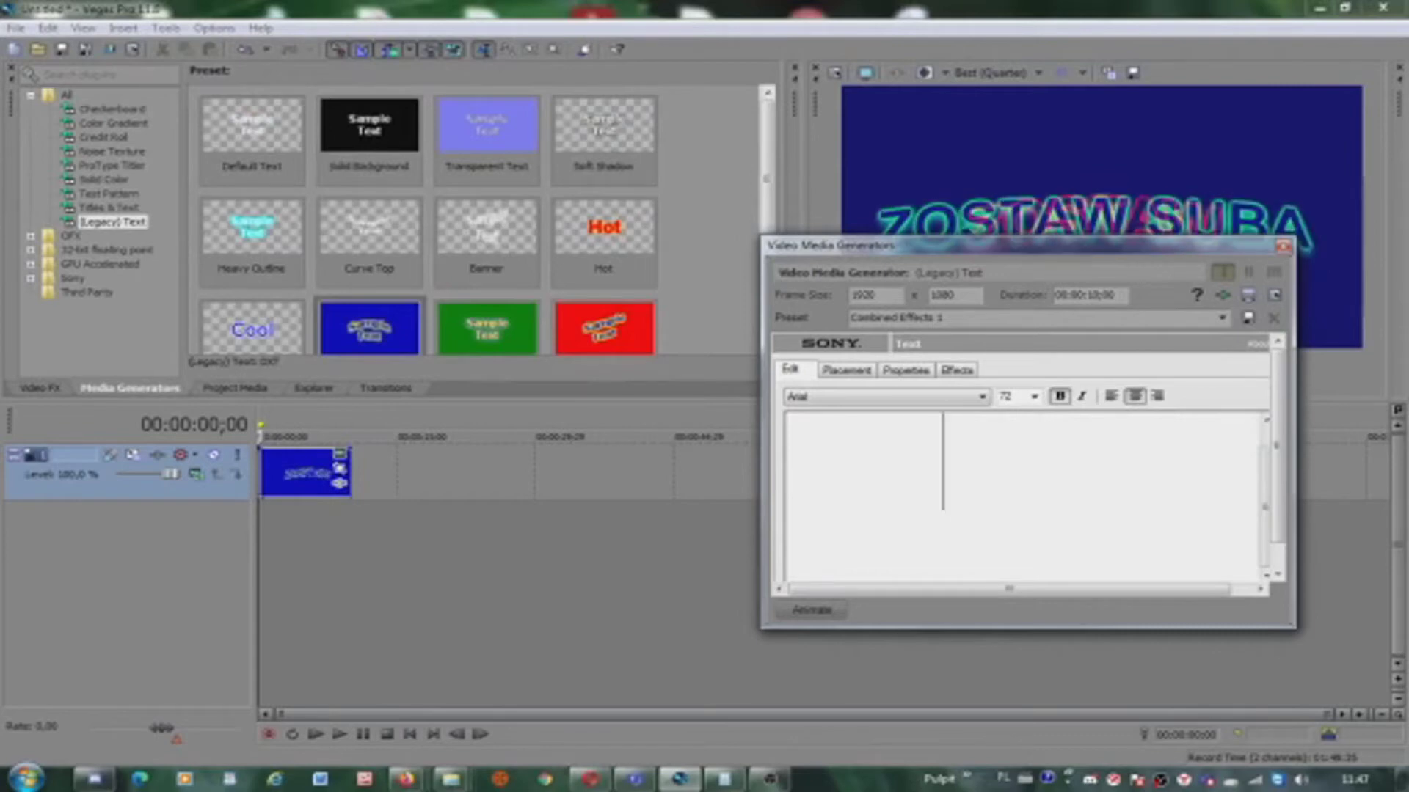
{"action": "type", "text": "I"}
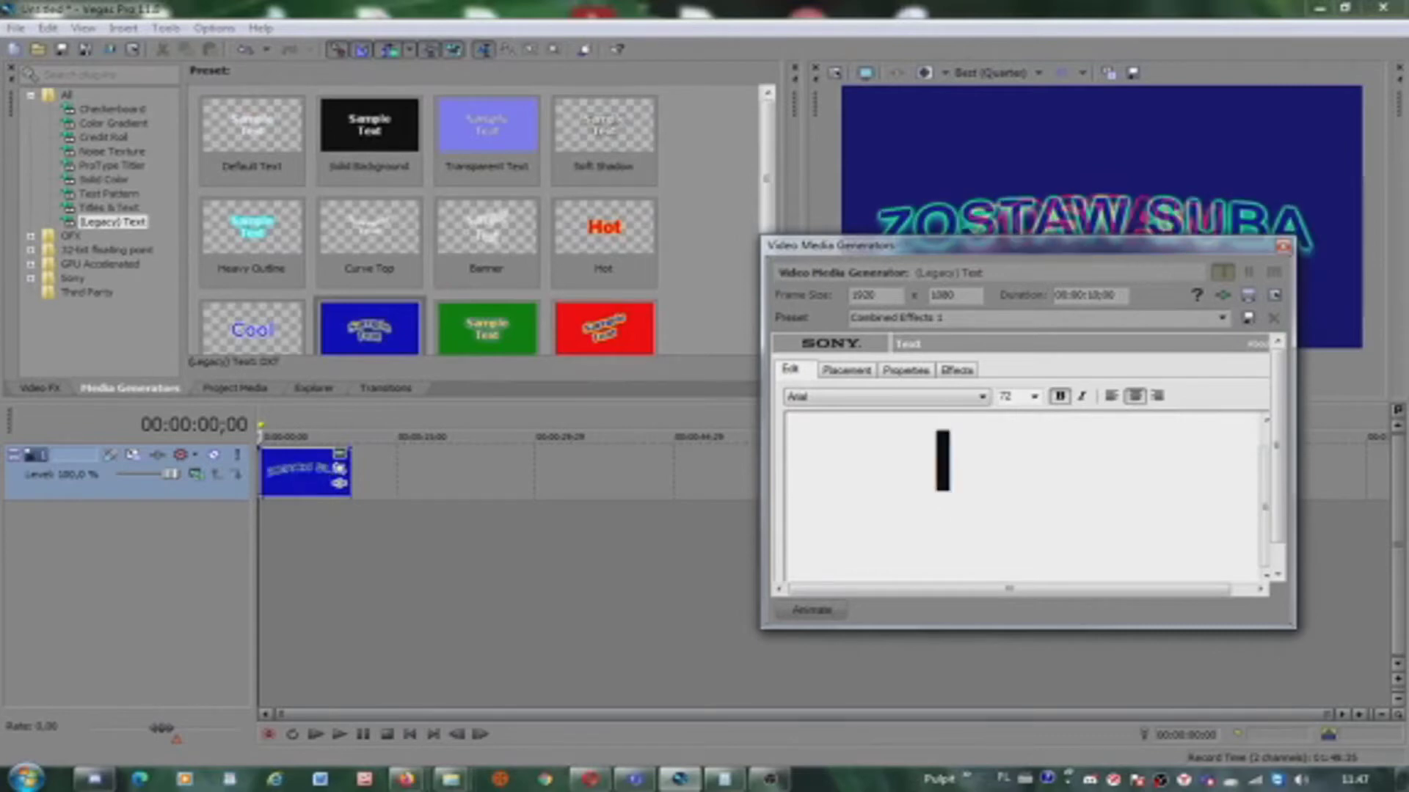
{"action": "type", "text": " L"}
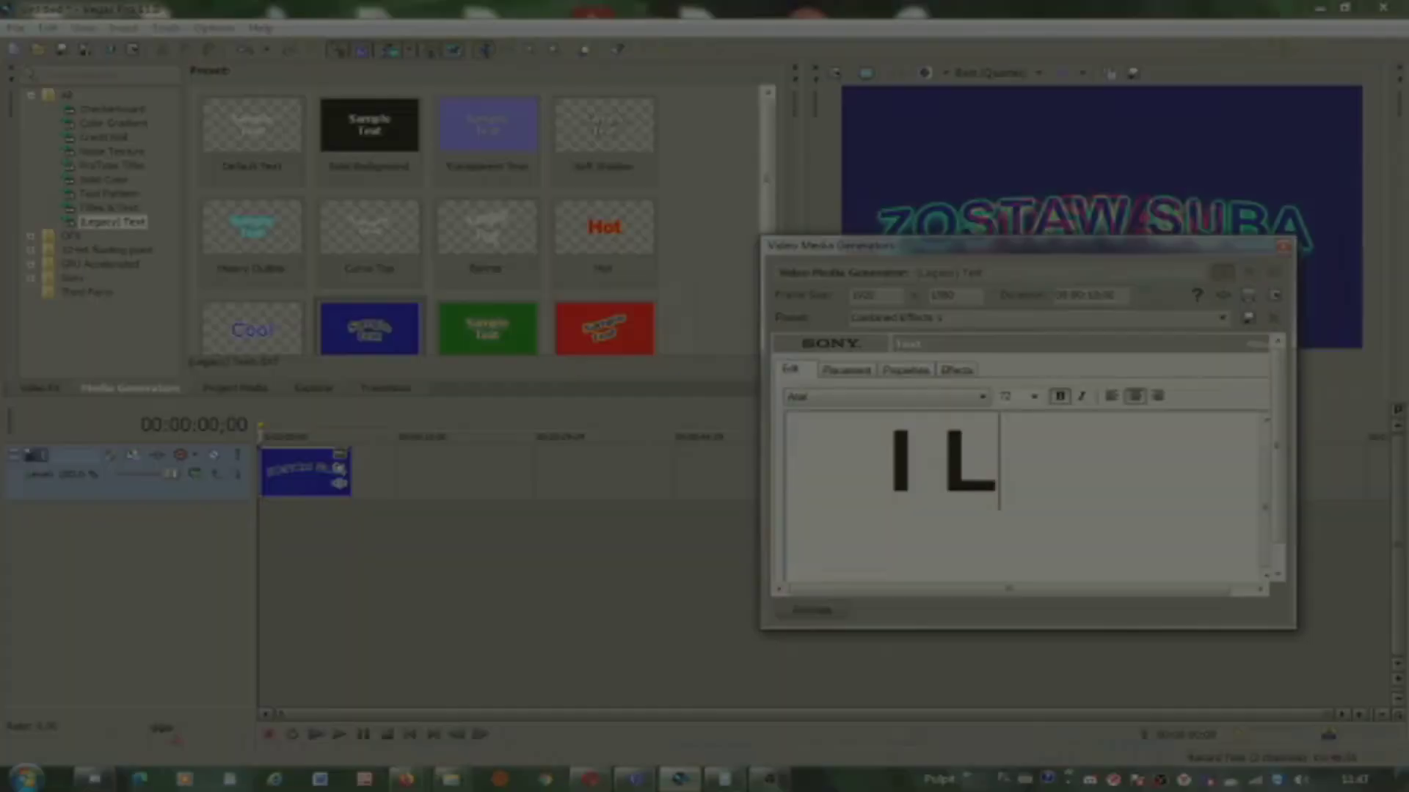
{"action": "type", "text": "IKE"}
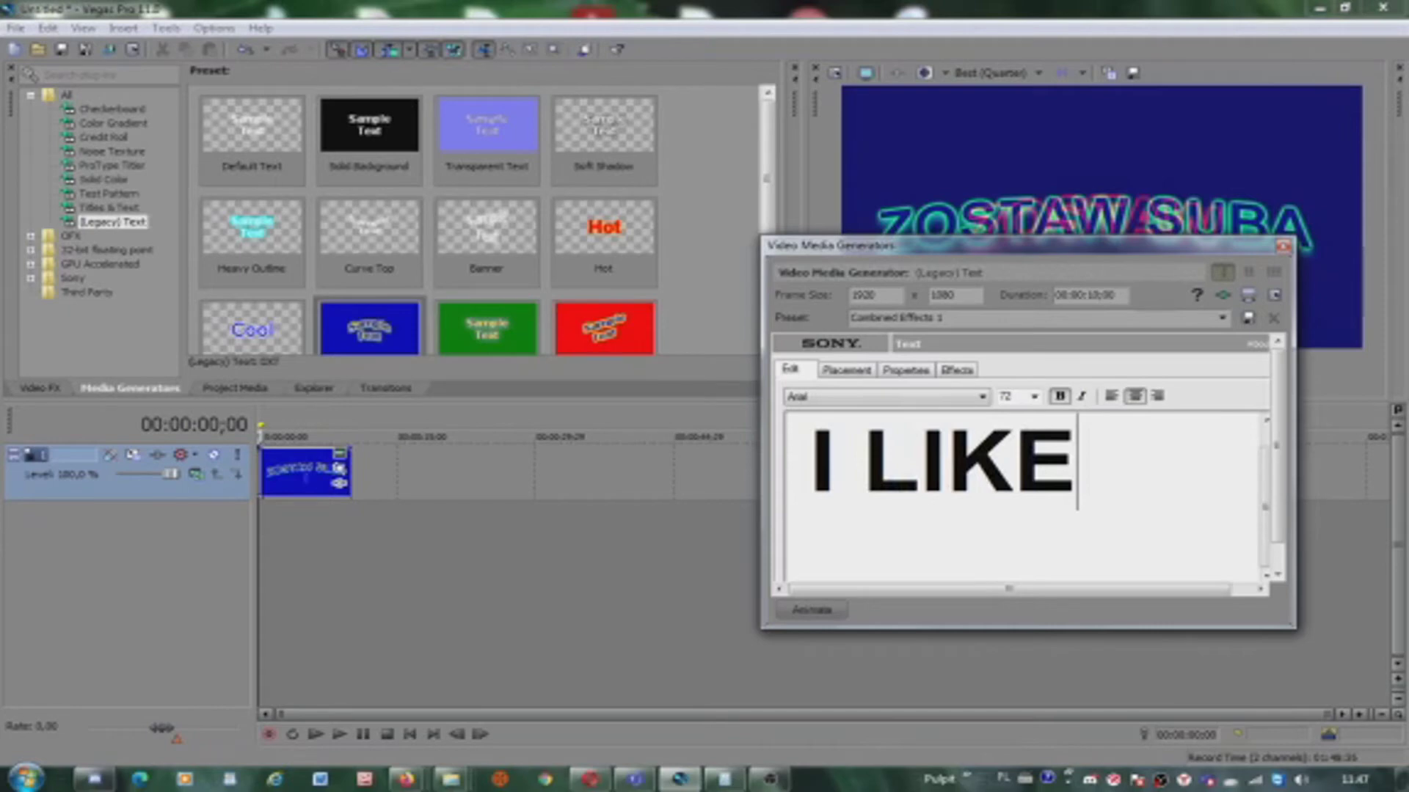
{"action": "key", "text": "Return"}
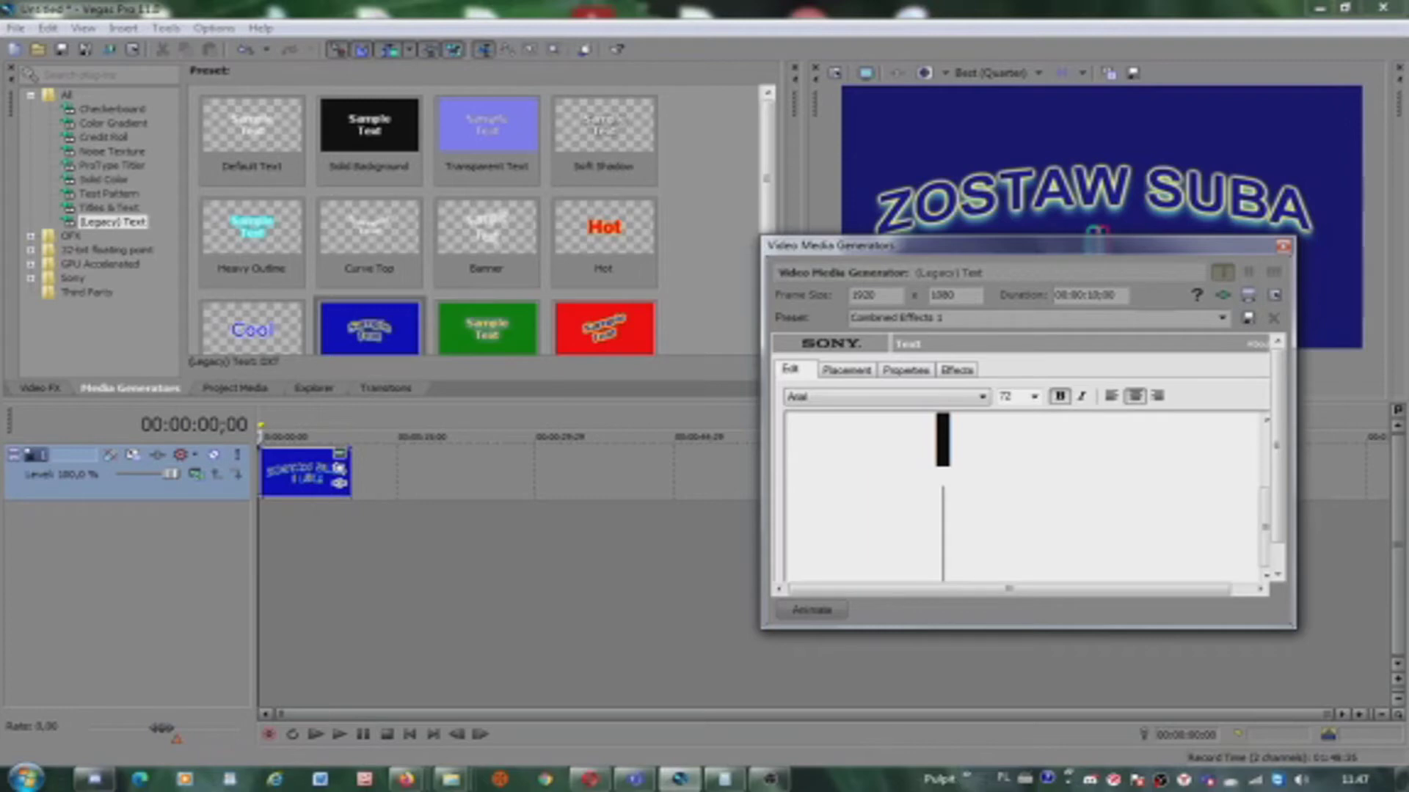
{"action": "type", "text": "LIKE"}
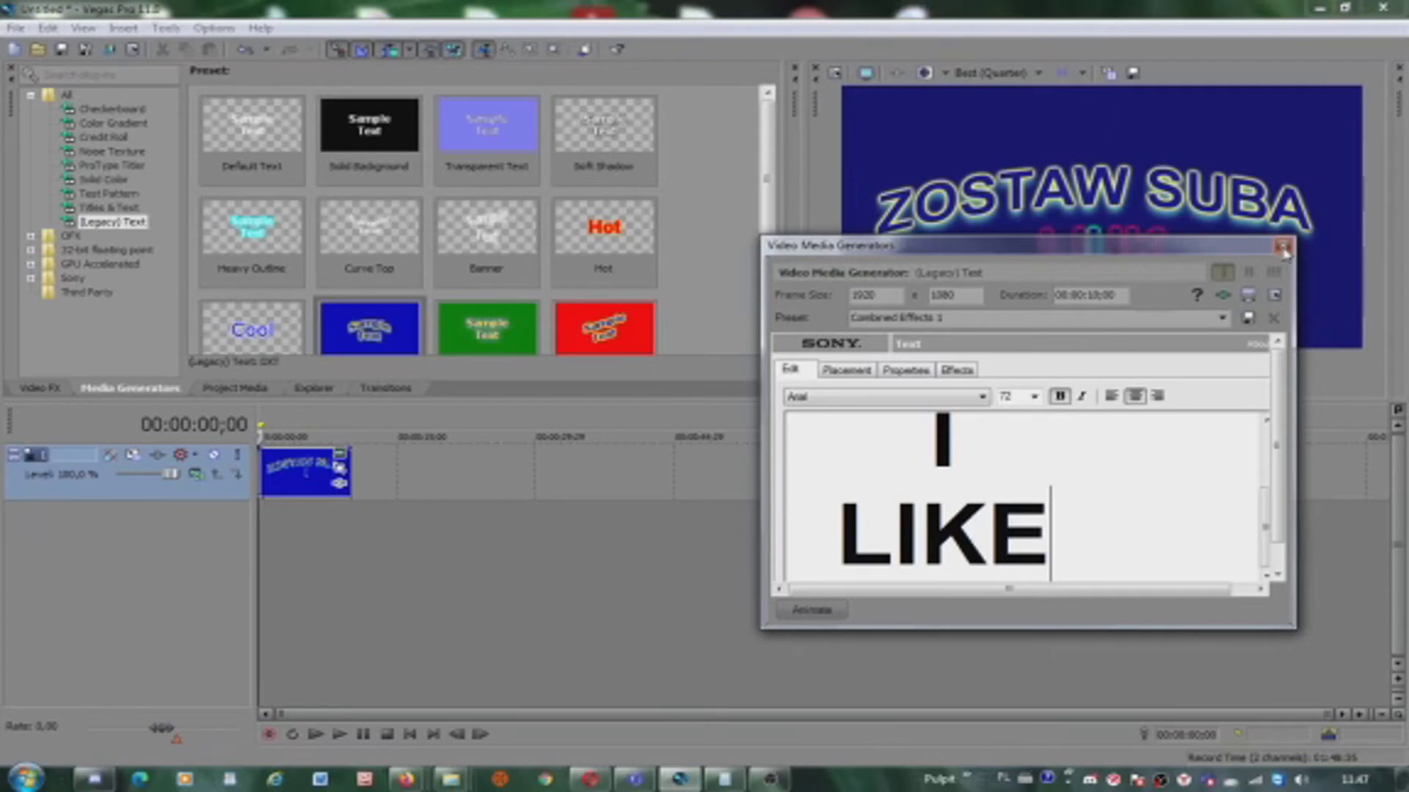
{"action": "left_click", "coordinate": [1282, 248]}
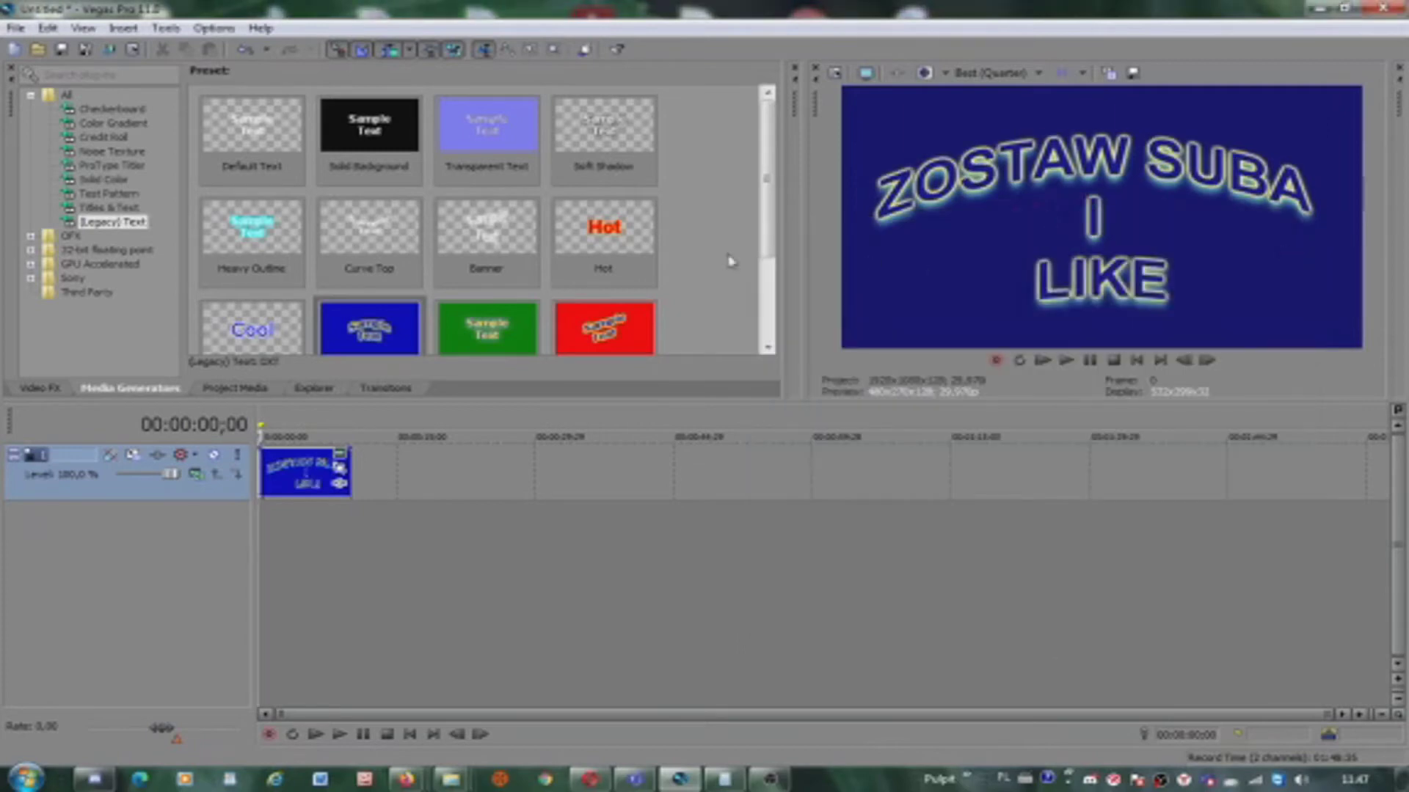
- Check the title clip's generated media settings and close them again
{"action": "left_click", "coordinate": [339, 458]}
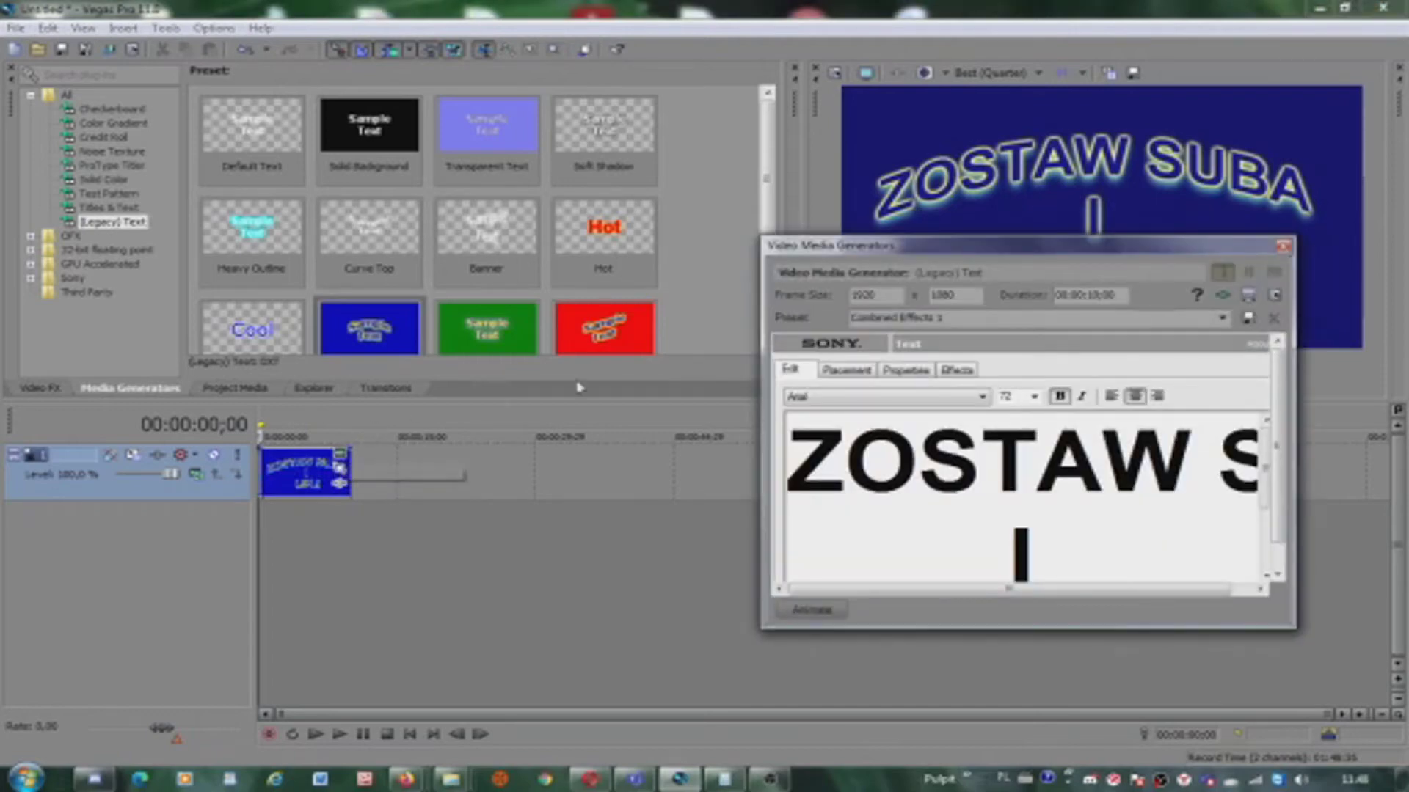
{"action": "left_click", "coordinate": [1283, 245]}
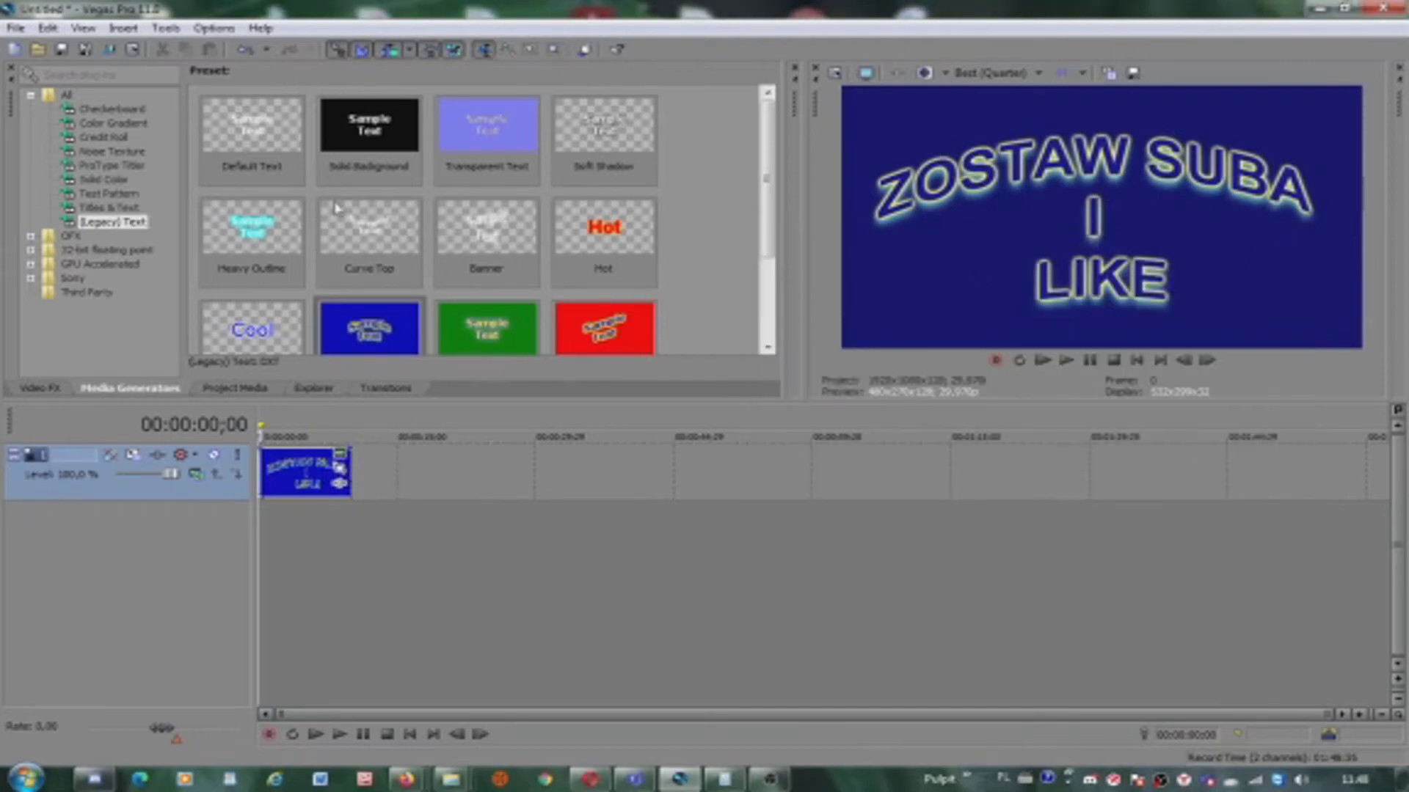
- Open the render settings and choose the 8 Mbps HD 1080-30p Video template of the Windows Media Video V11 format
{"action": "left_click", "coordinate": [16, 28]}
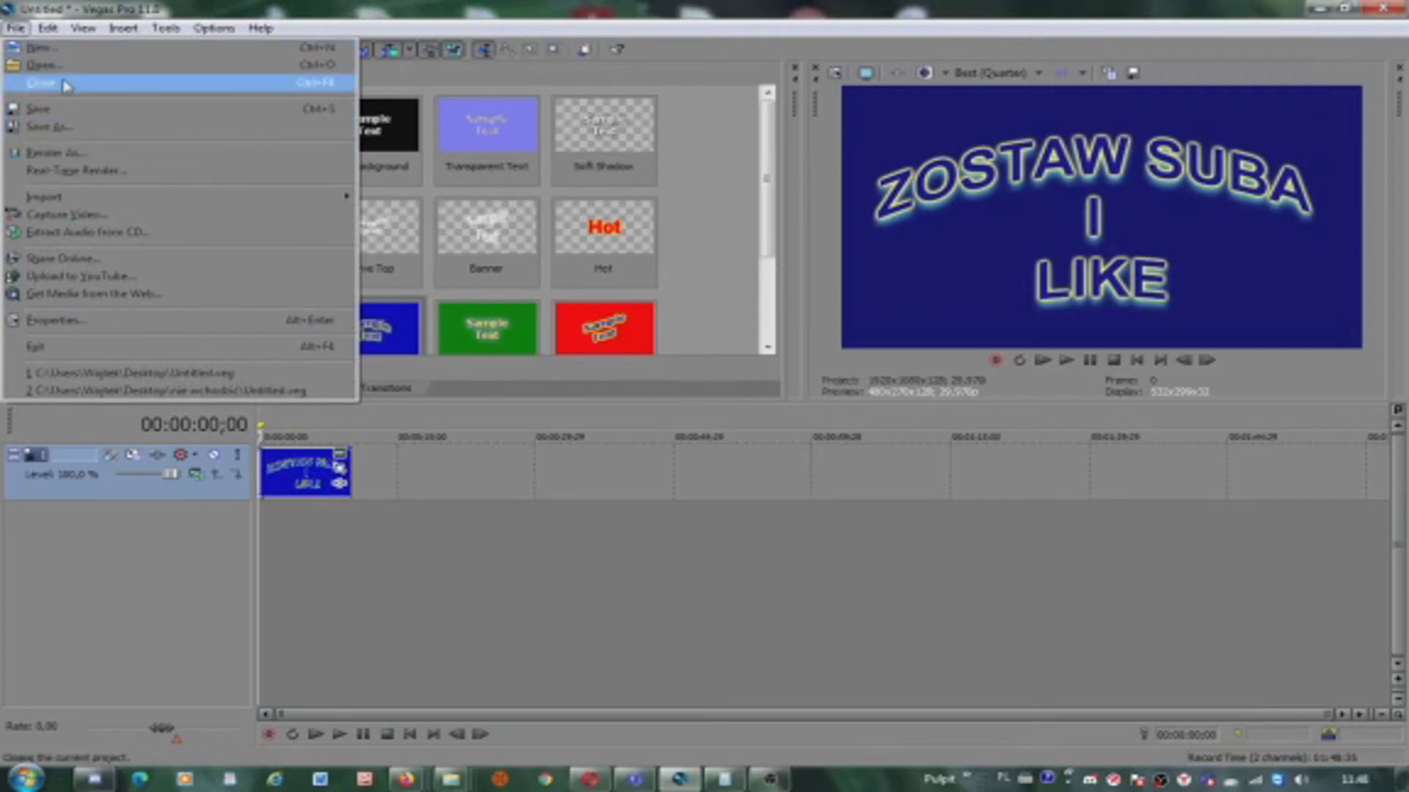
{"action": "left_click", "coordinate": [97, 156]}
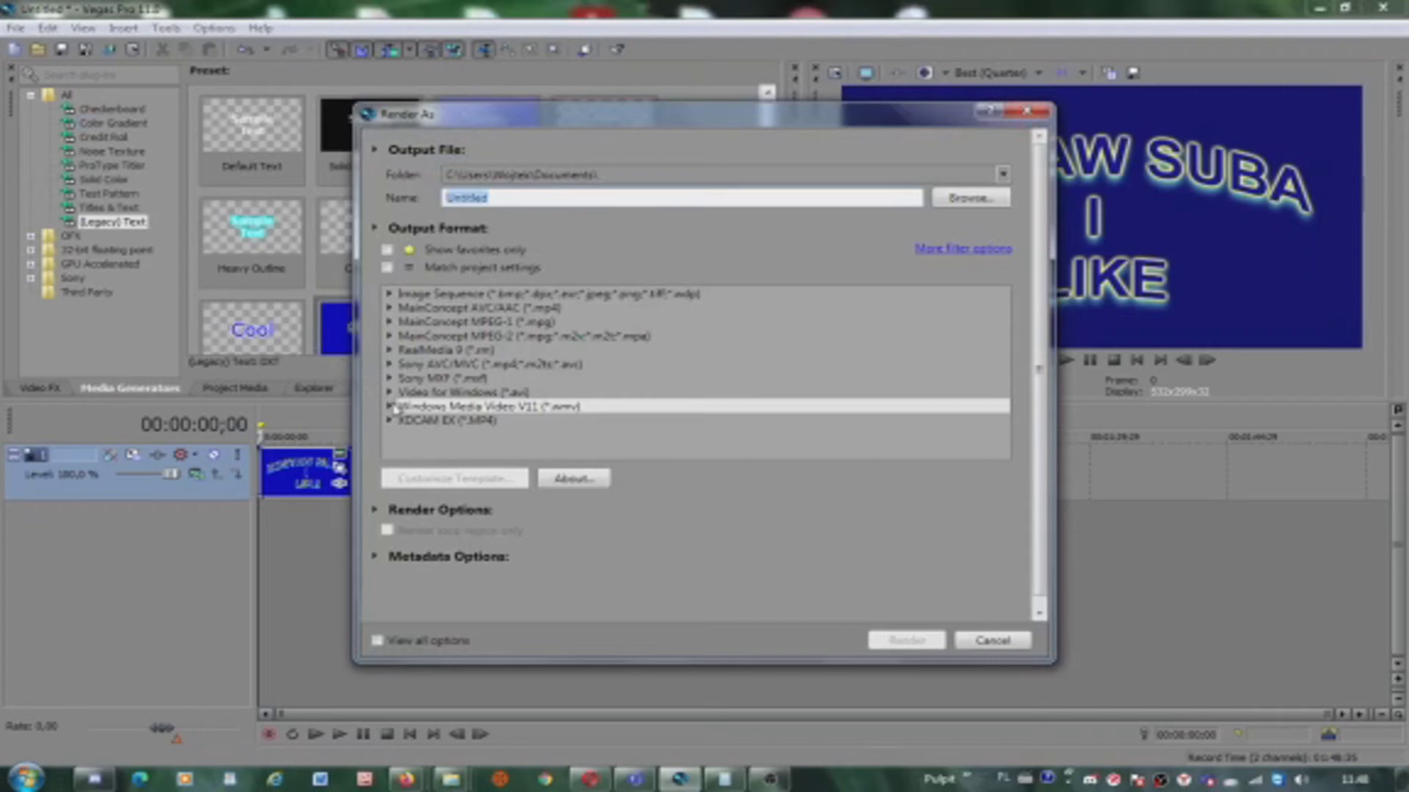
{"action": "scroll", "coordinate": [478, 420], "scroll_direction": "down", "scroll_amount": 1}
{"action": "scroll", "coordinate": [763, 492], "scroll_direction": "up", "scroll_amount": 1}
{"action": "scroll", "coordinate": [484, 450], "scroll_direction": "down", "scroll_amount": 1}
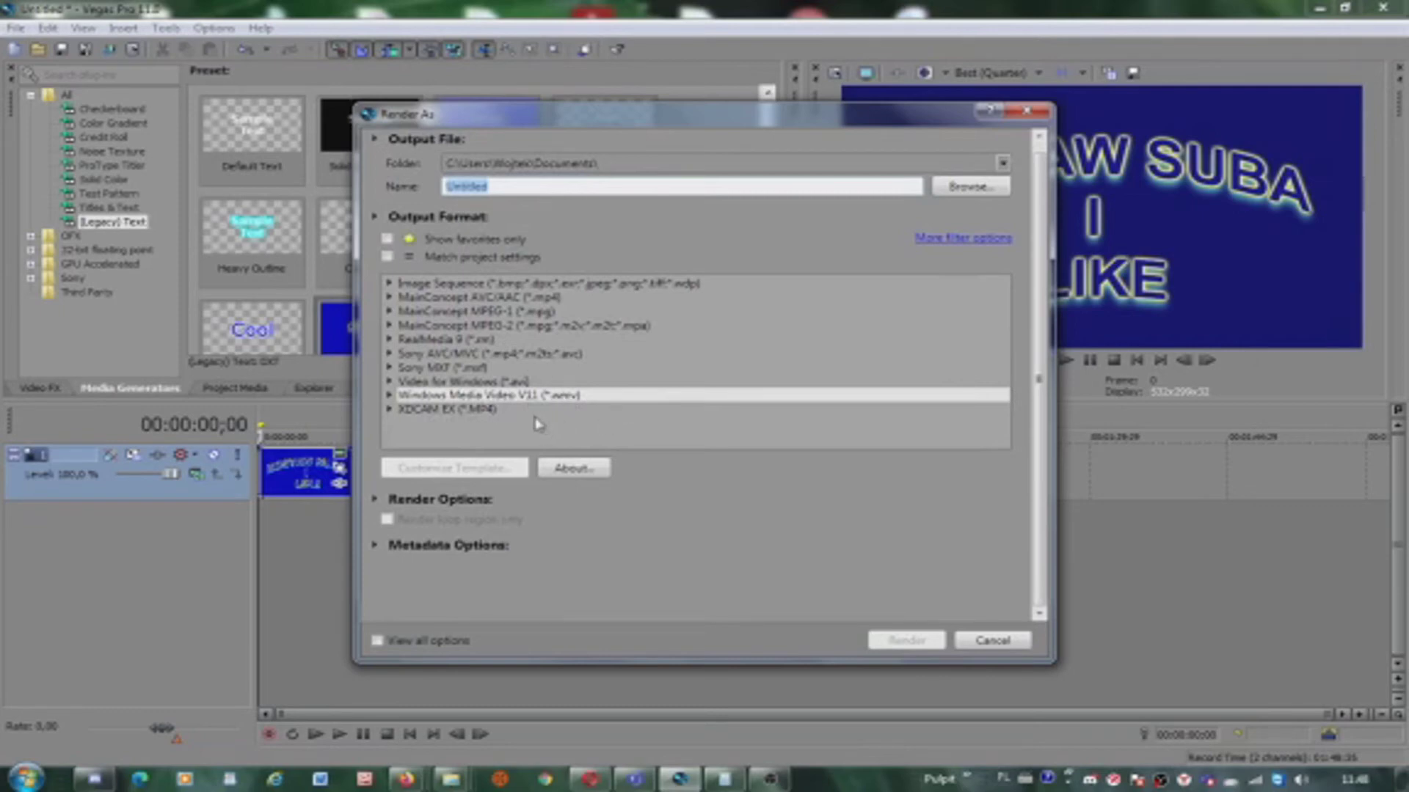
{"action": "left_click", "coordinate": [395, 398]}
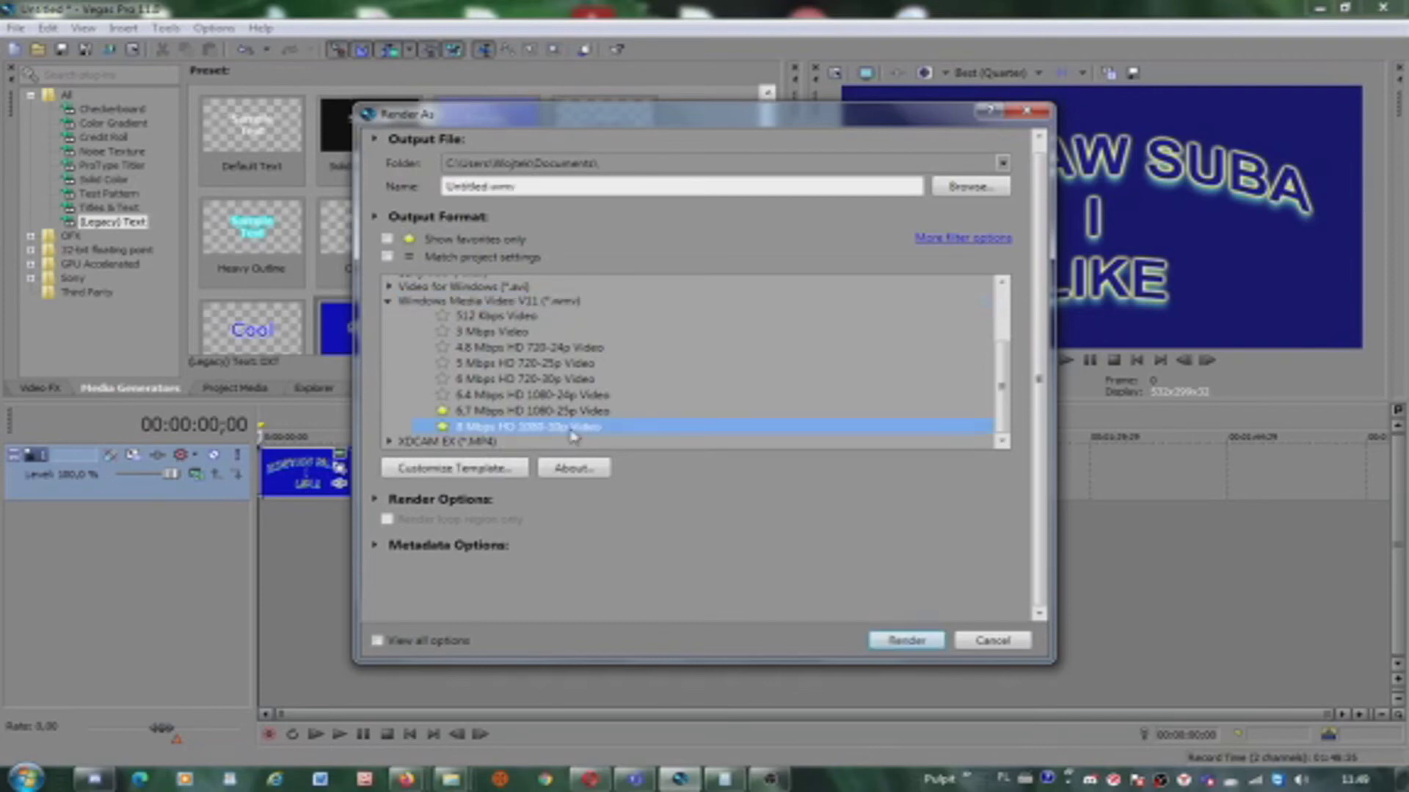
- Customize the 8 Mbps HD 1080-30p template by setting its video rendering quality to Najlepsze
{"action": "left_click", "coordinate": [484, 474]}
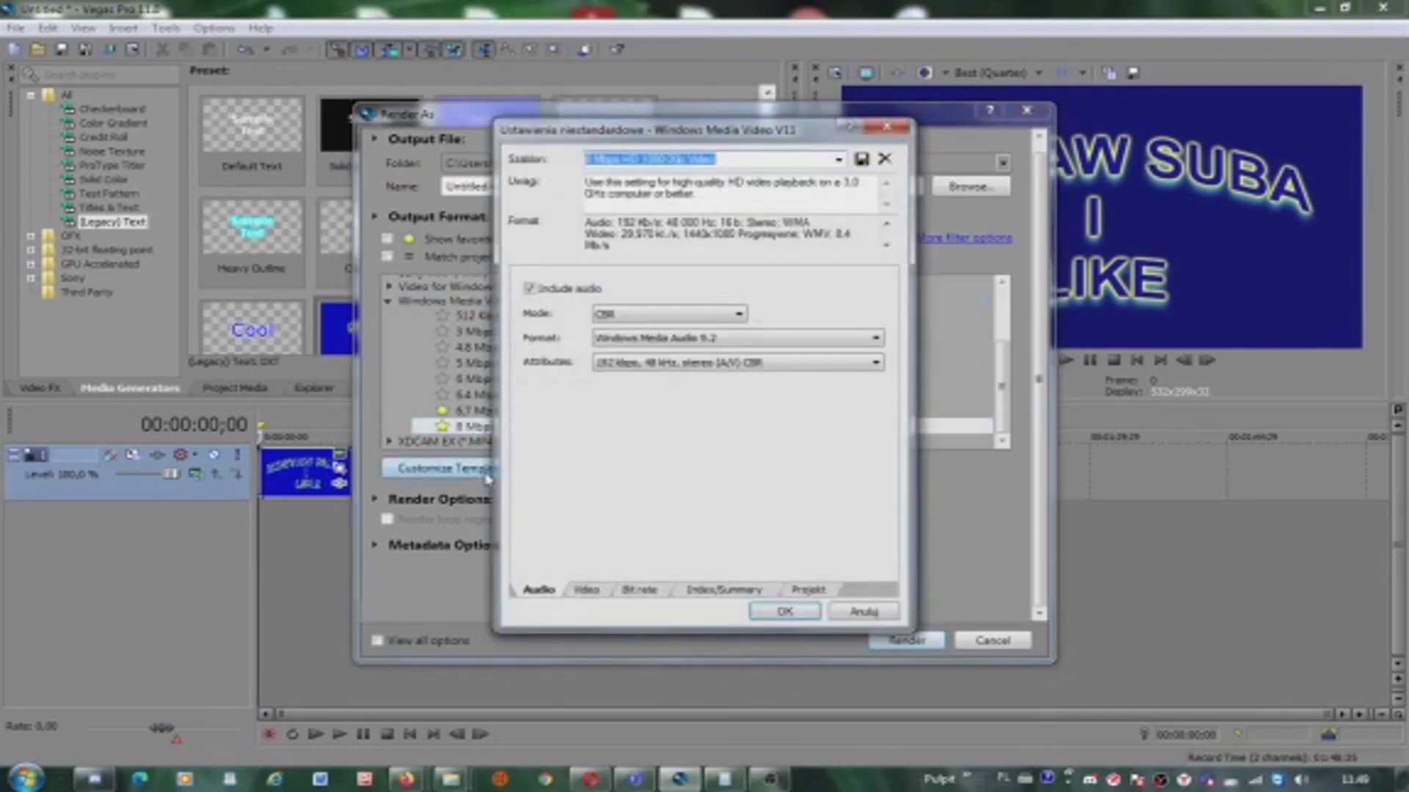
{"action": "left_click", "coordinate": [806, 591]}
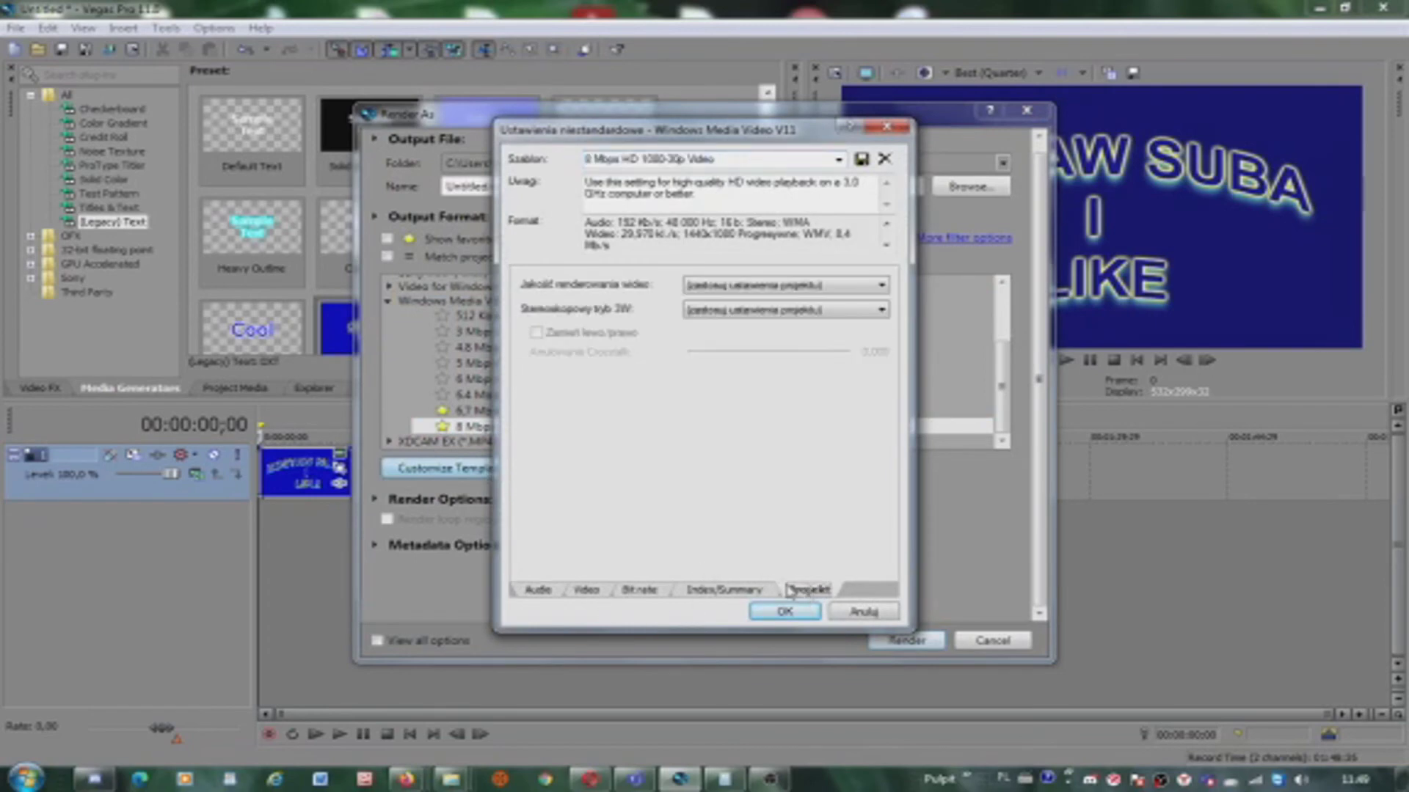
{"action": "left_click", "coordinate": [728, 289]}
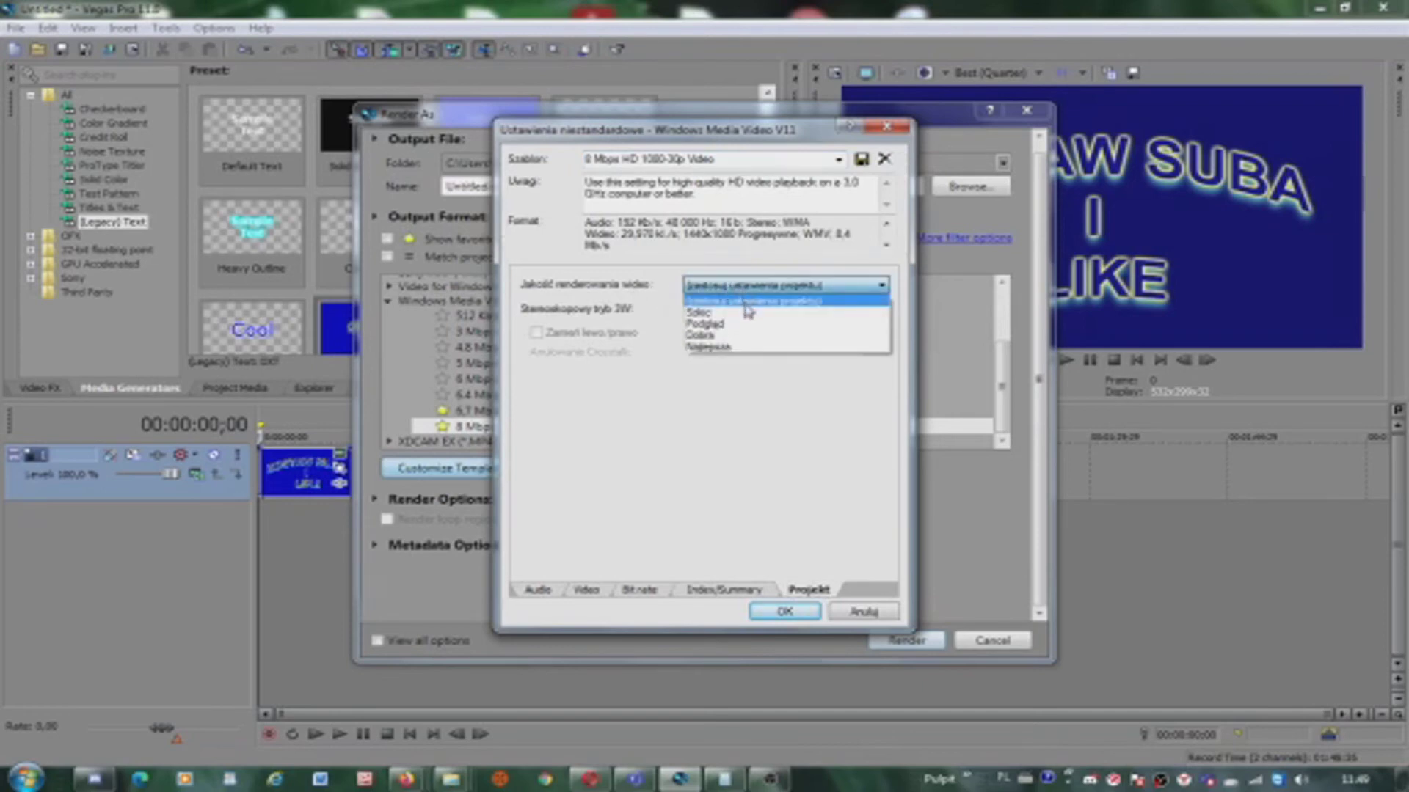
{"action": "left_click", "coordinate": [738, 347]}
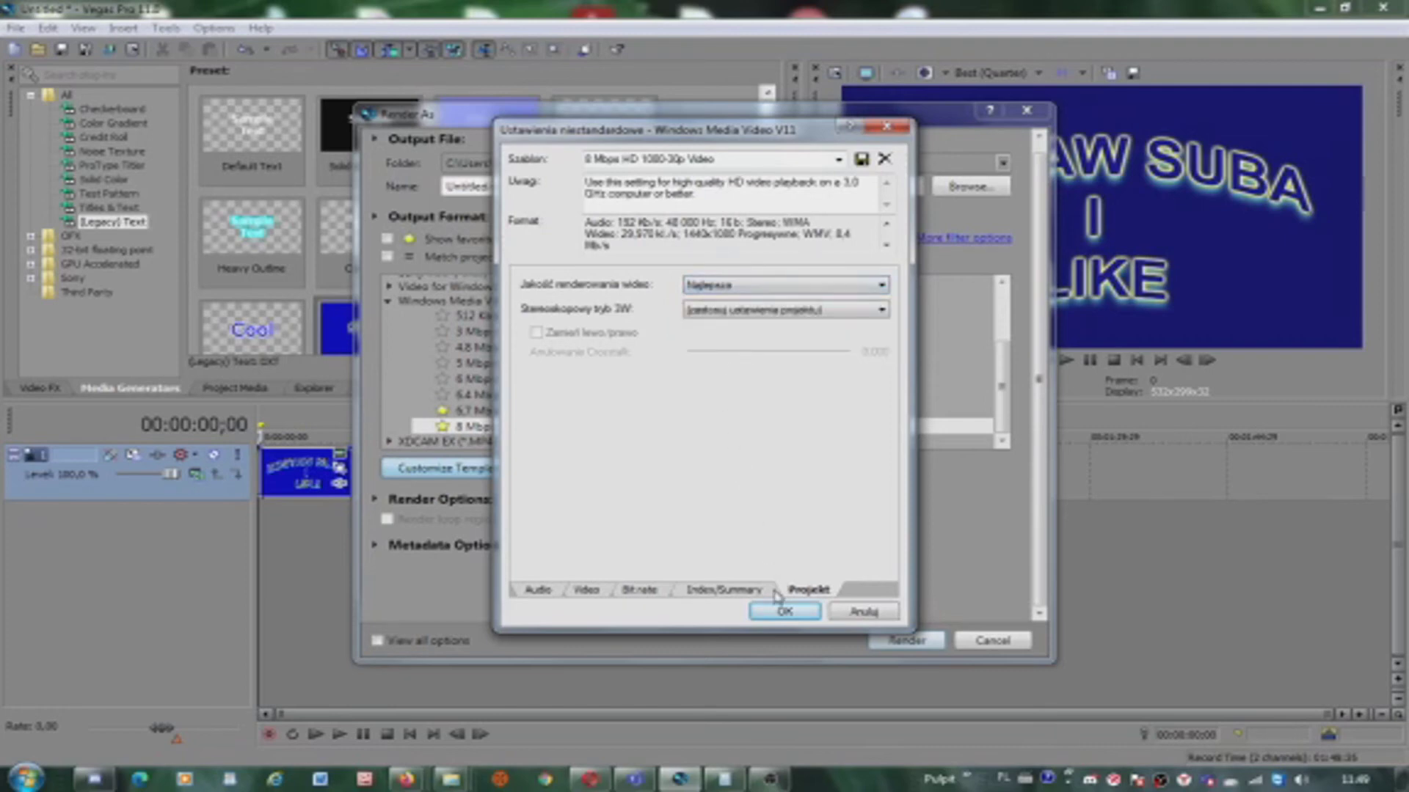
{"action": "left_click", "coordinate": [784, 612]}
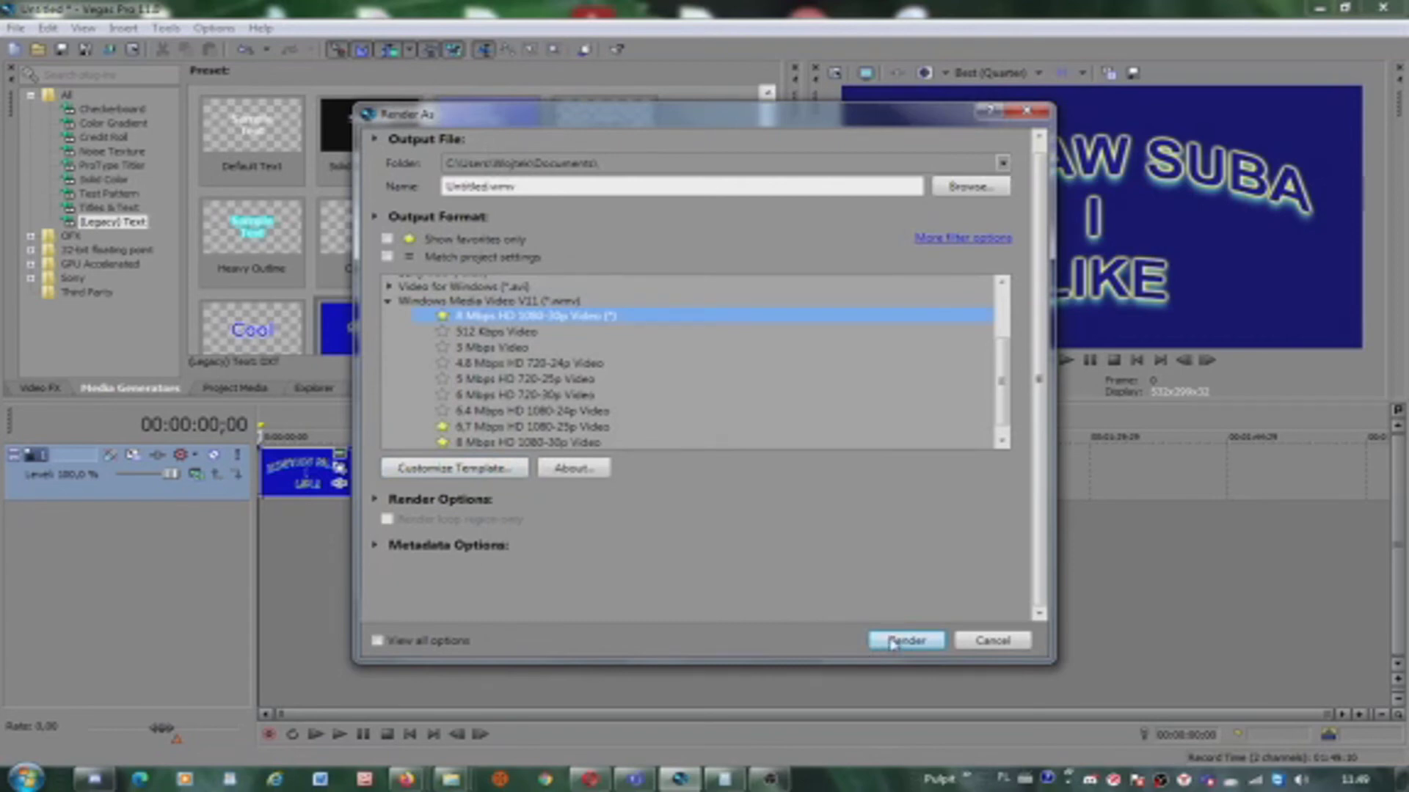
- Start rendering to Untitled.wmv, overwriting the existing file, and cancel the render
{"action": "left_click", "coordinate": [892, 642]}
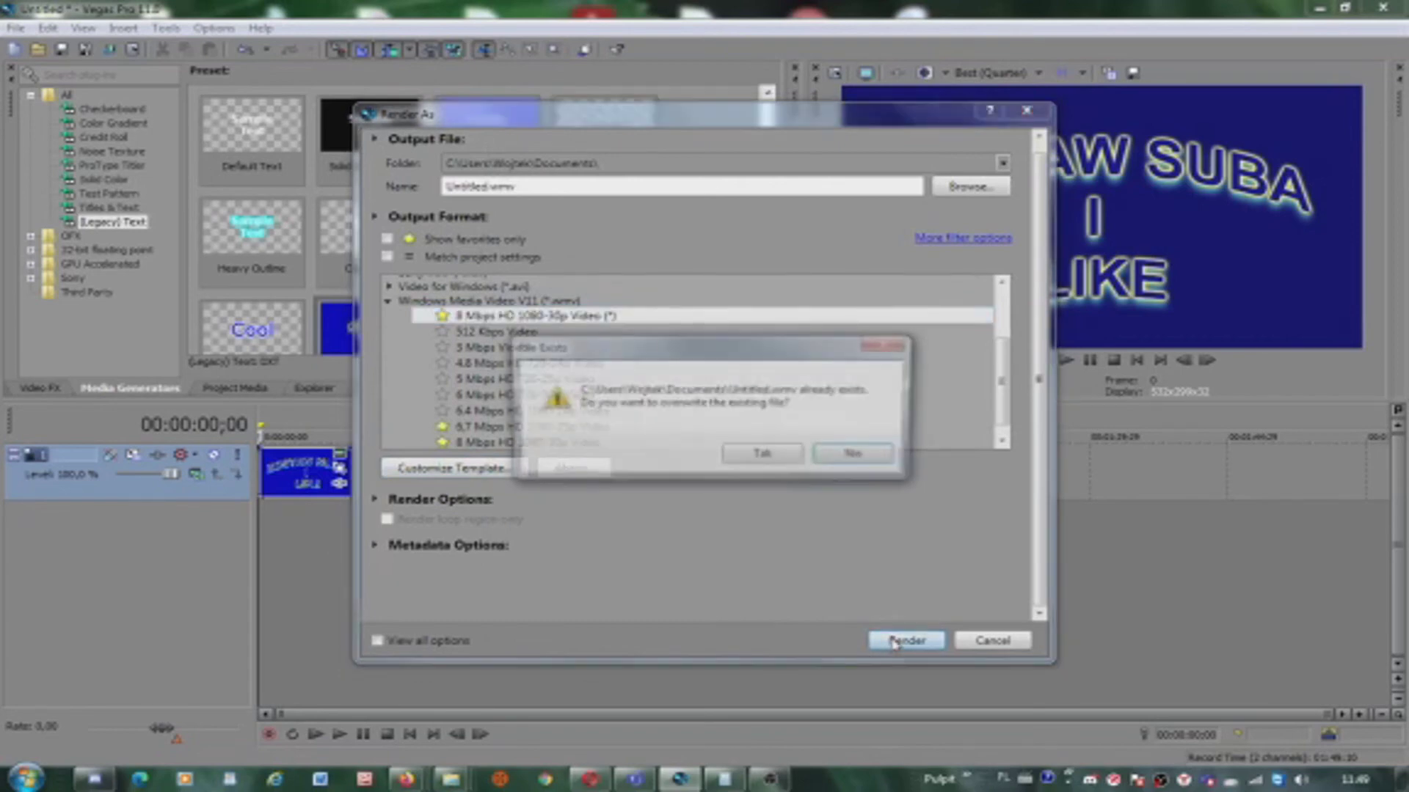
{"action": "left_click", "coordinate": [771, 458]}
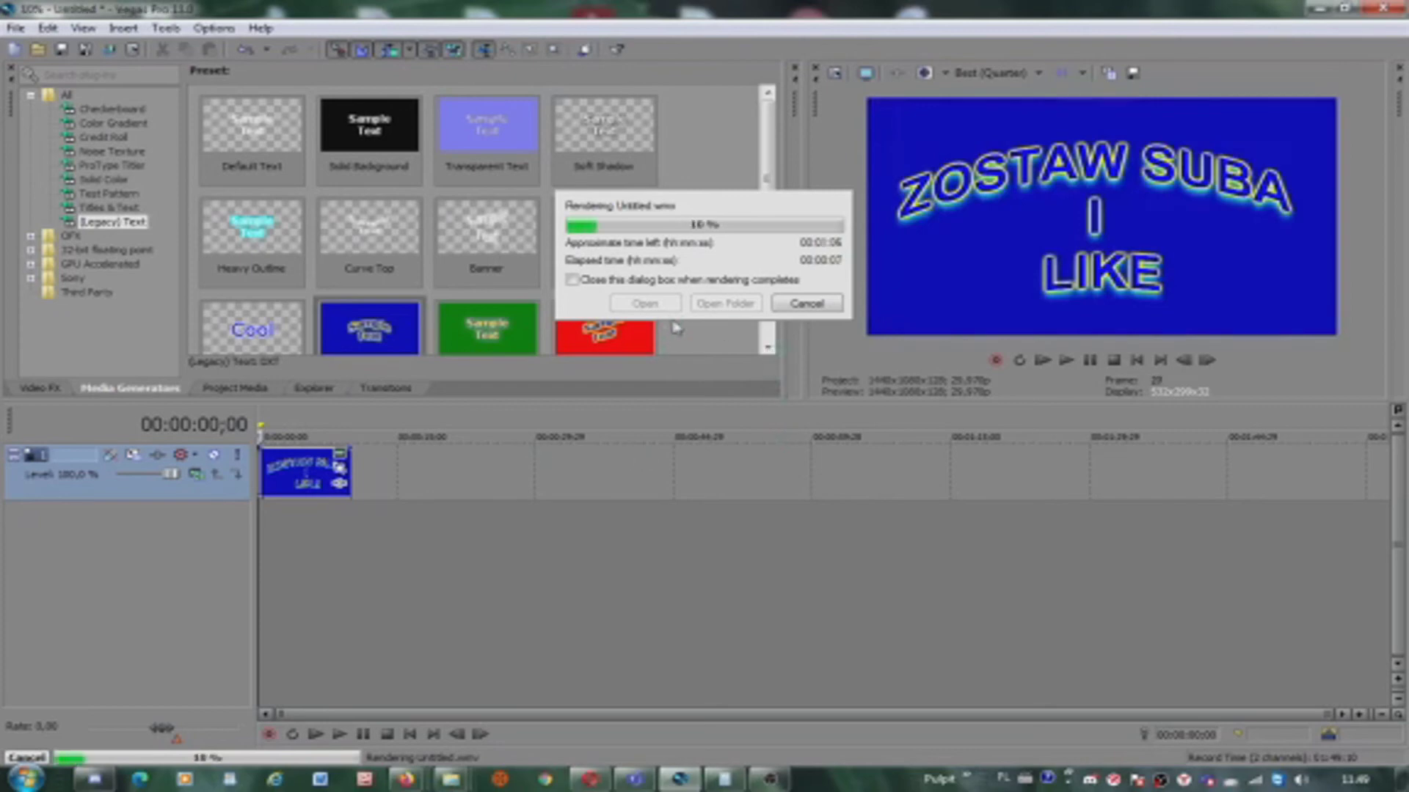
{"action": "left_click", "coordinate": [806, 304]}
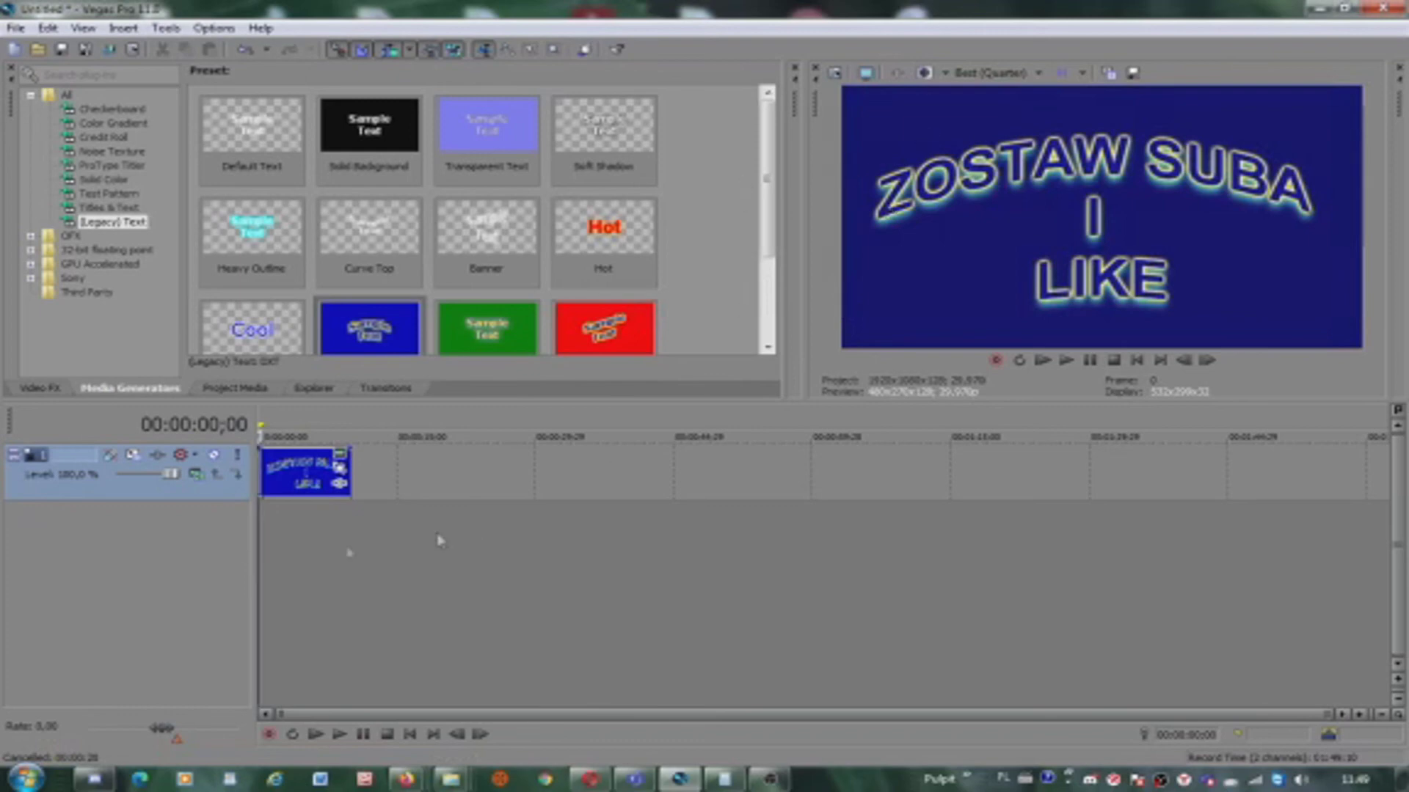
- Select the time range covering the whole title clip on the timeline and reopen the render settings
{"action": "left_click_drag", "start_coordinate": [359, 559], "coordinate": [258, 567]}
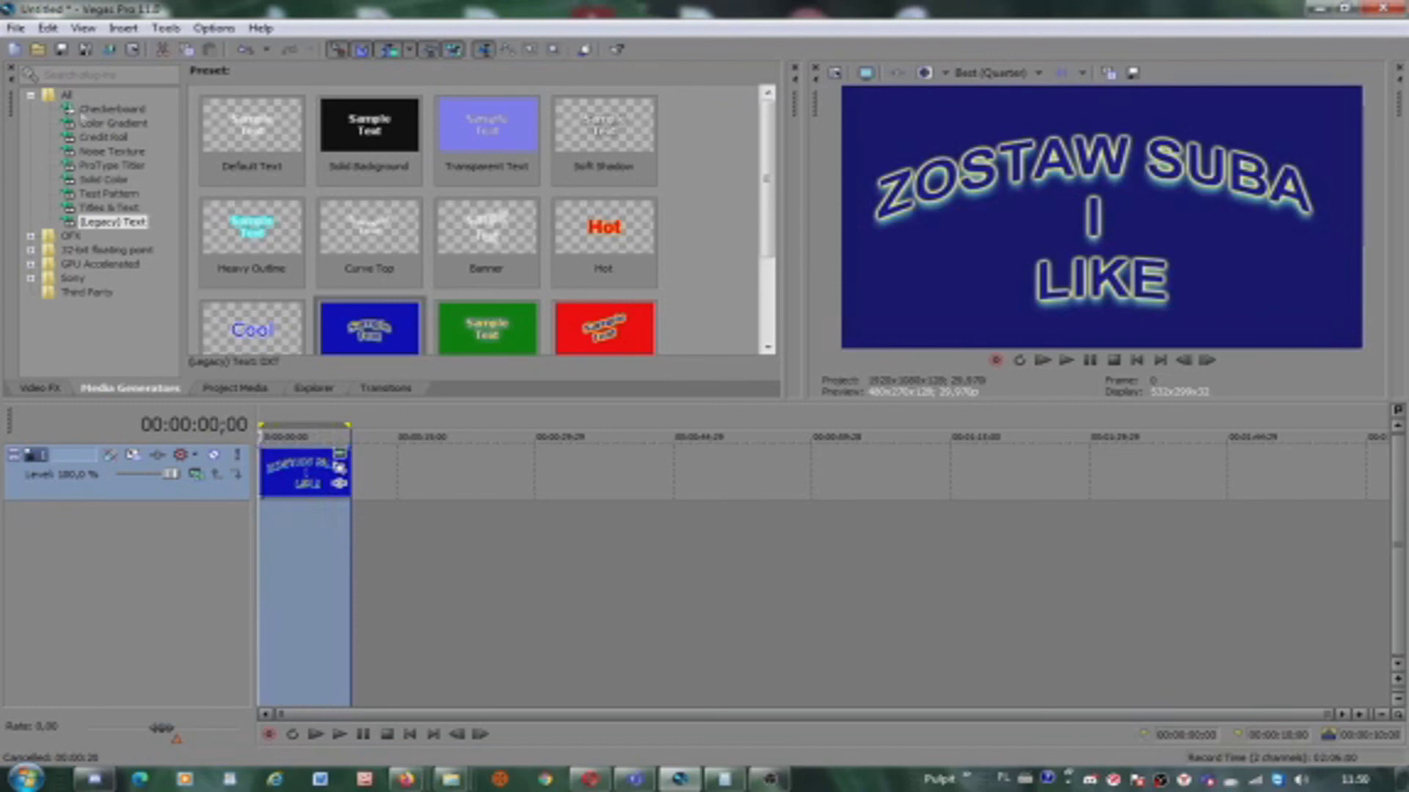
{"action": "left_click", "coordinate": [15, 28]}
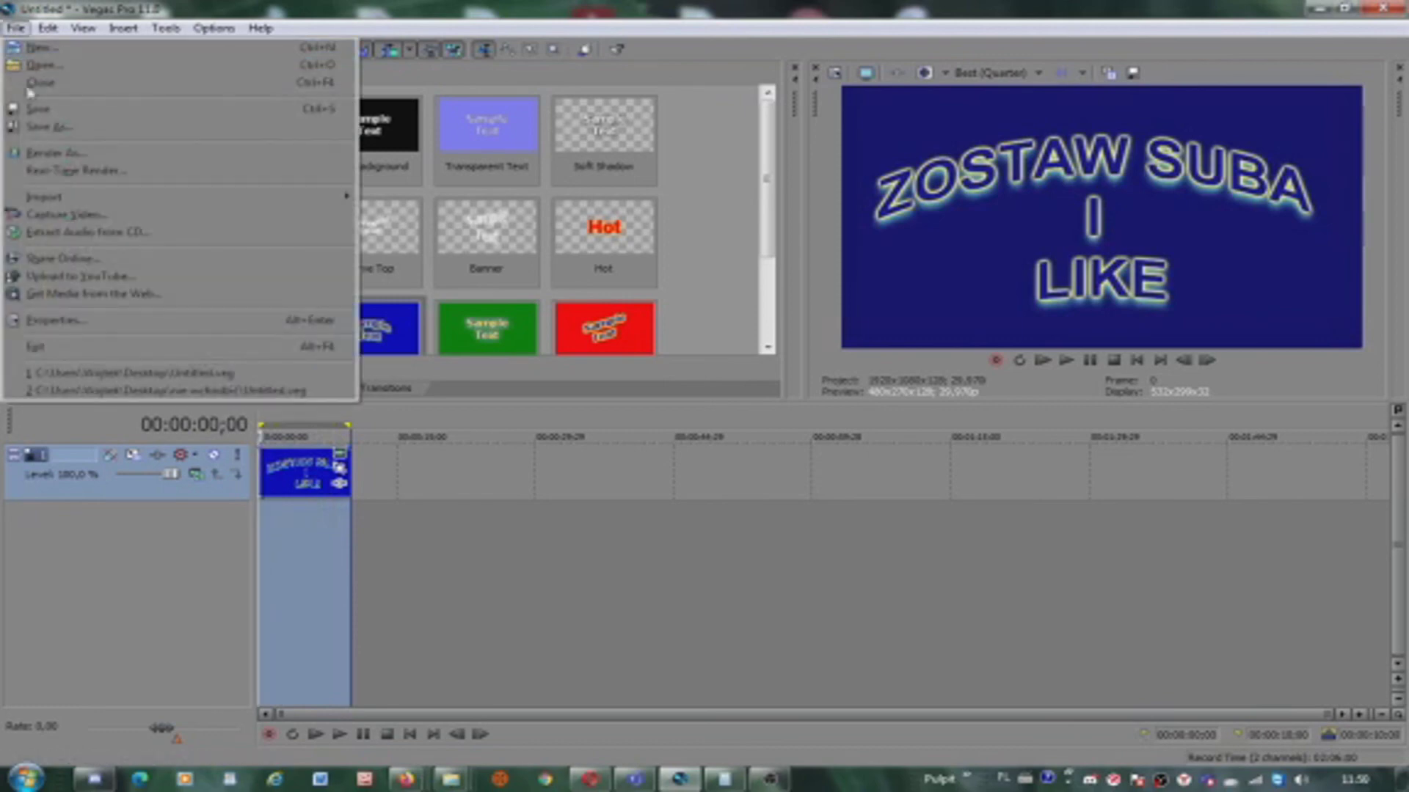
{"action": "left_click", "coordinate": [71, 153]}
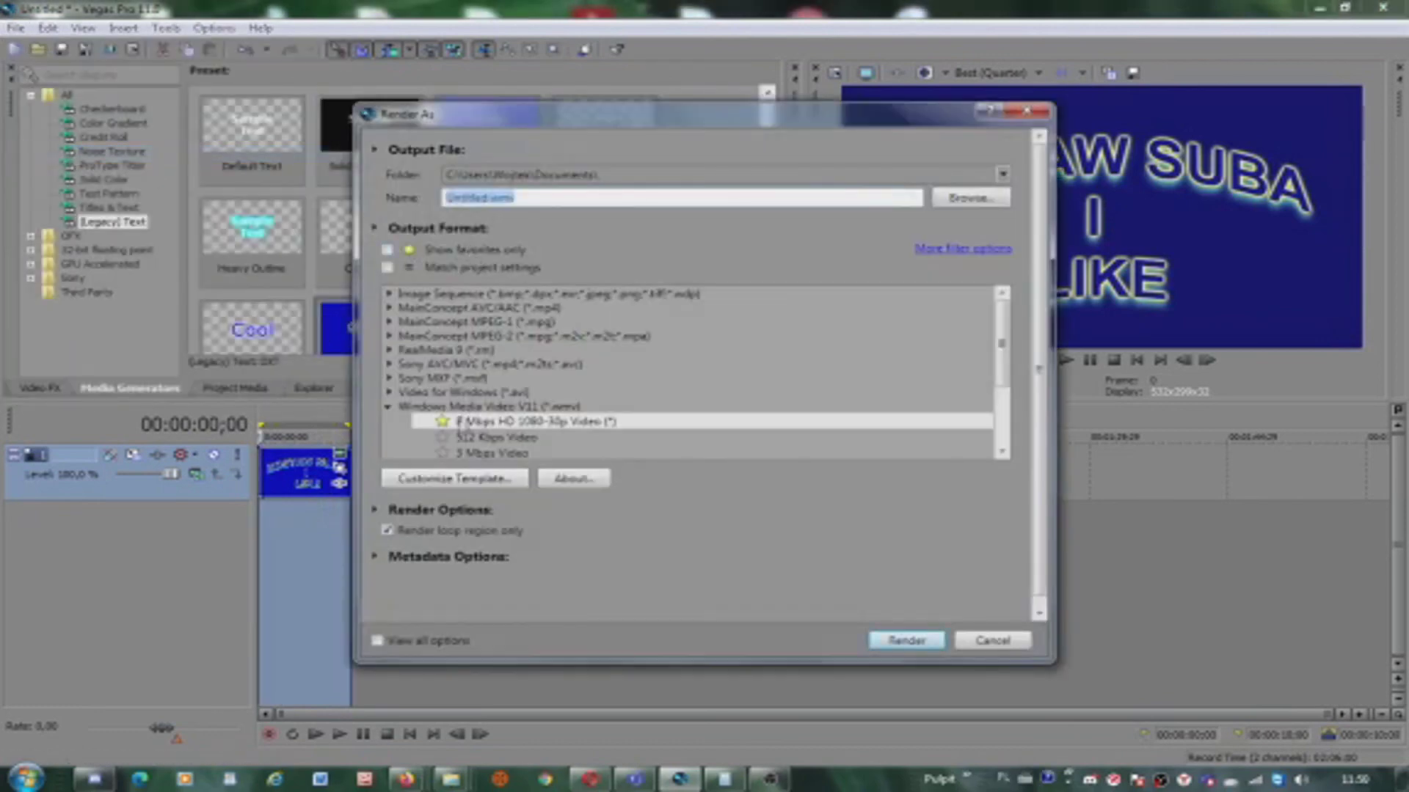
- Set the custom 8 Mbps HD 1080-30p template's stereoscopic 3D mode to the project settings and start rendering the selected region to Untitled.wmv
{"action": "left_click", "coordinate": [442, 477]}
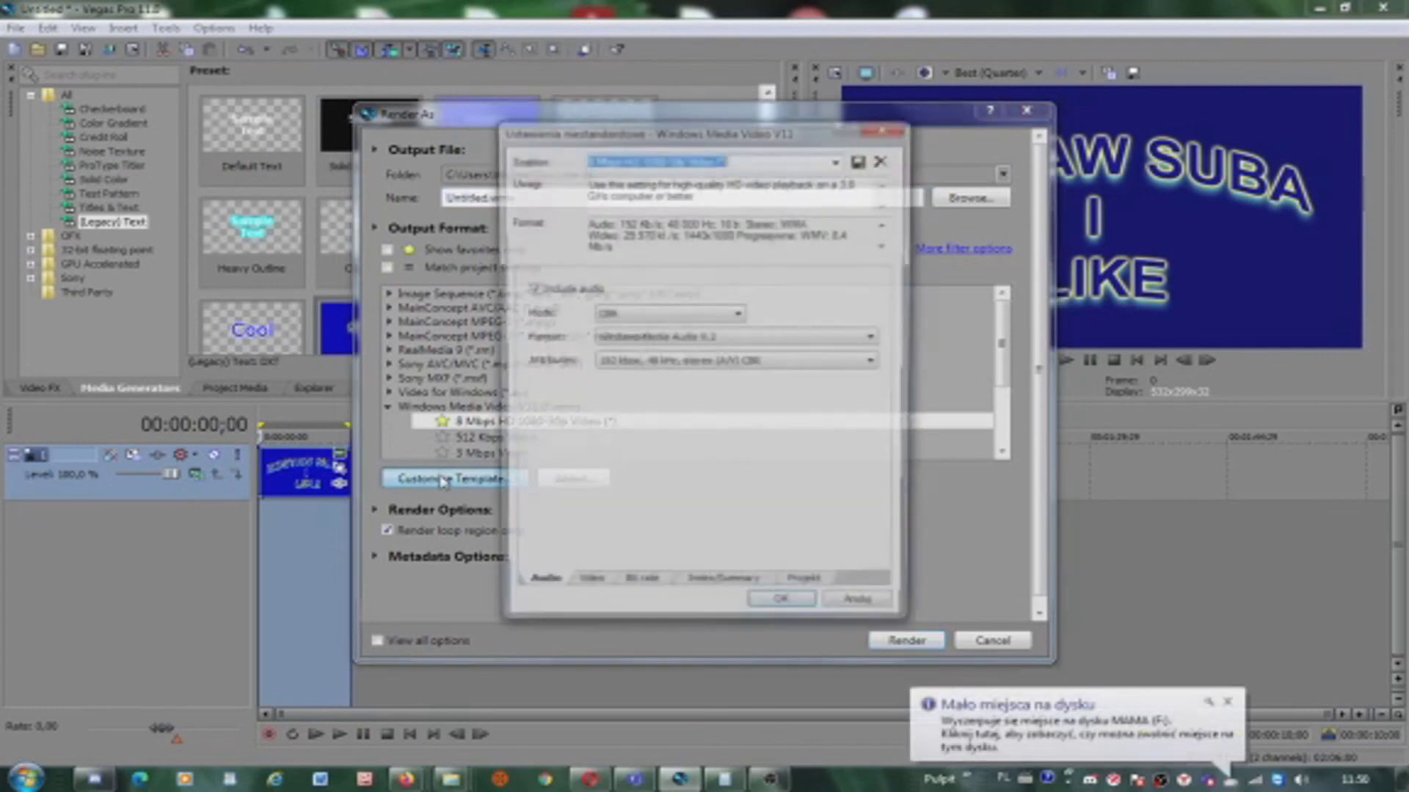
{"action": "left_click", "coordinate": [810, 590]}
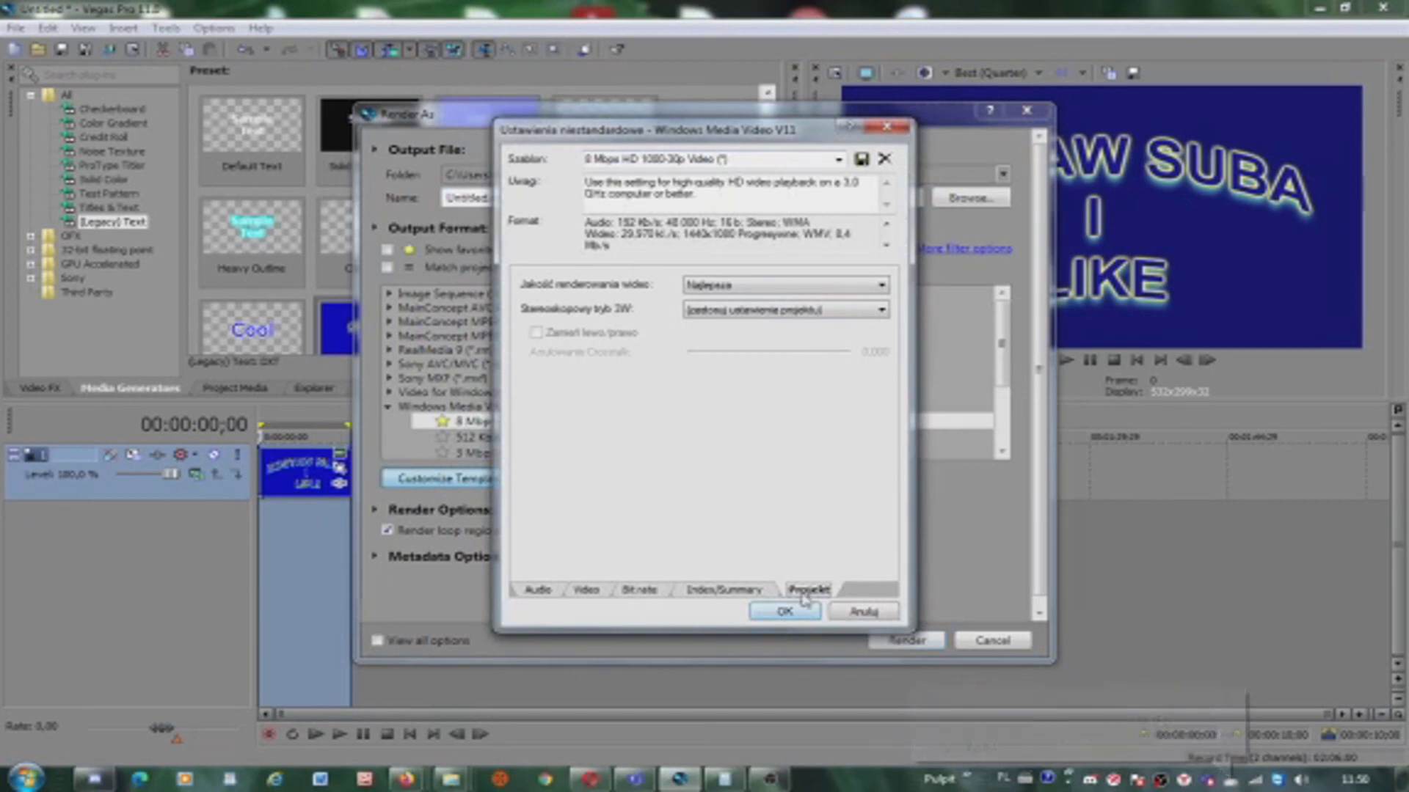
{"action": "left_click", "coordinate": [802, 318]}
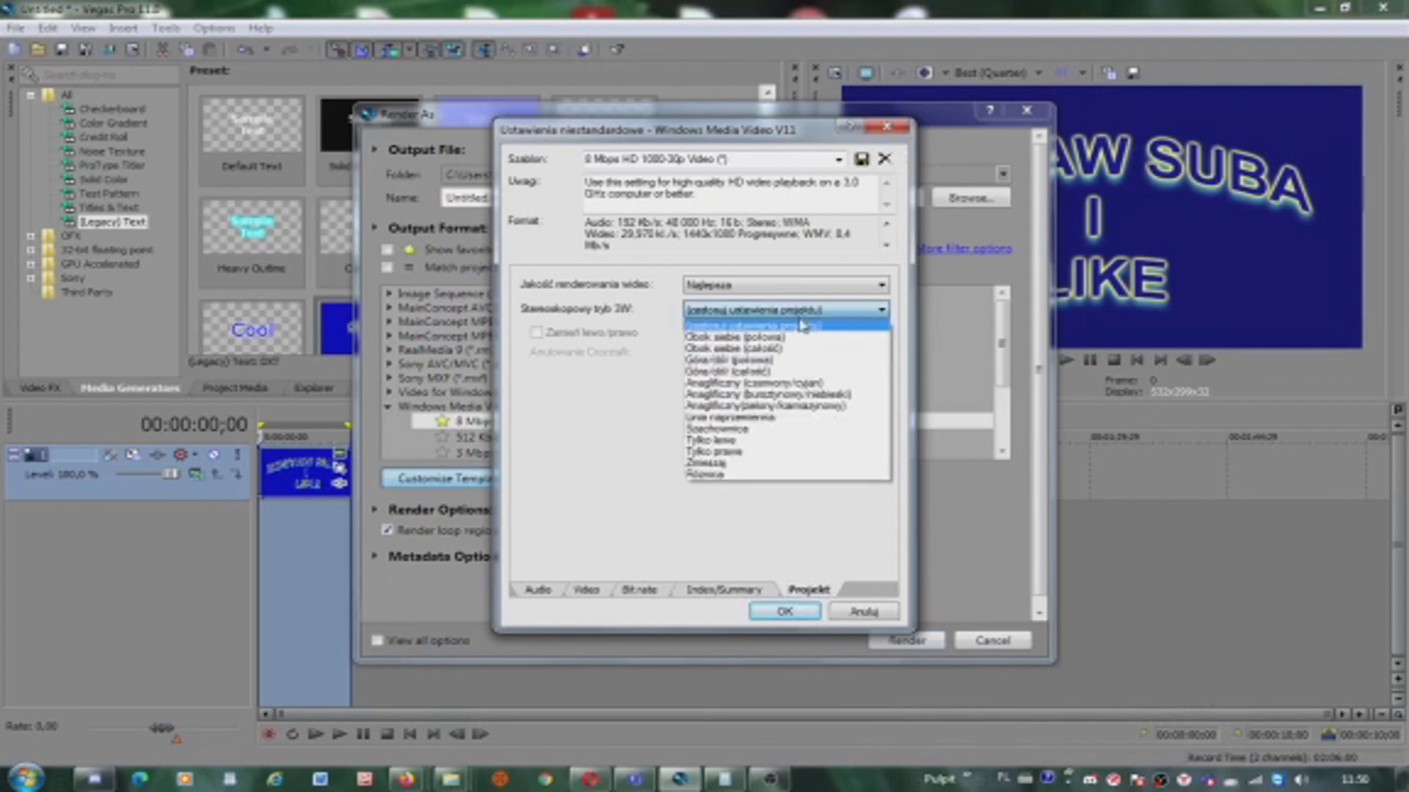
{"action": "left_click", "coordinate": [802, 325]}
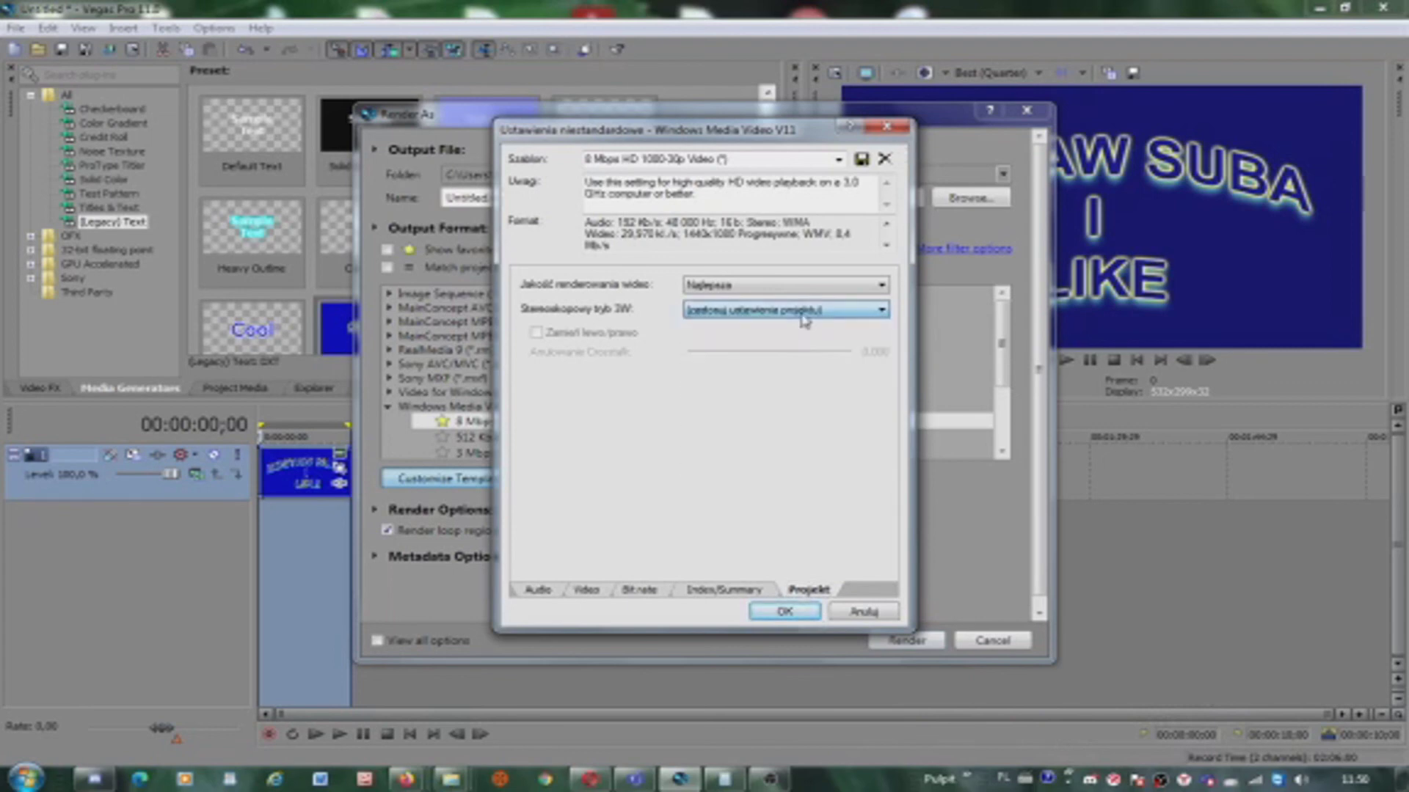
{"action": "left_click", "coordinate": [784, 613]}
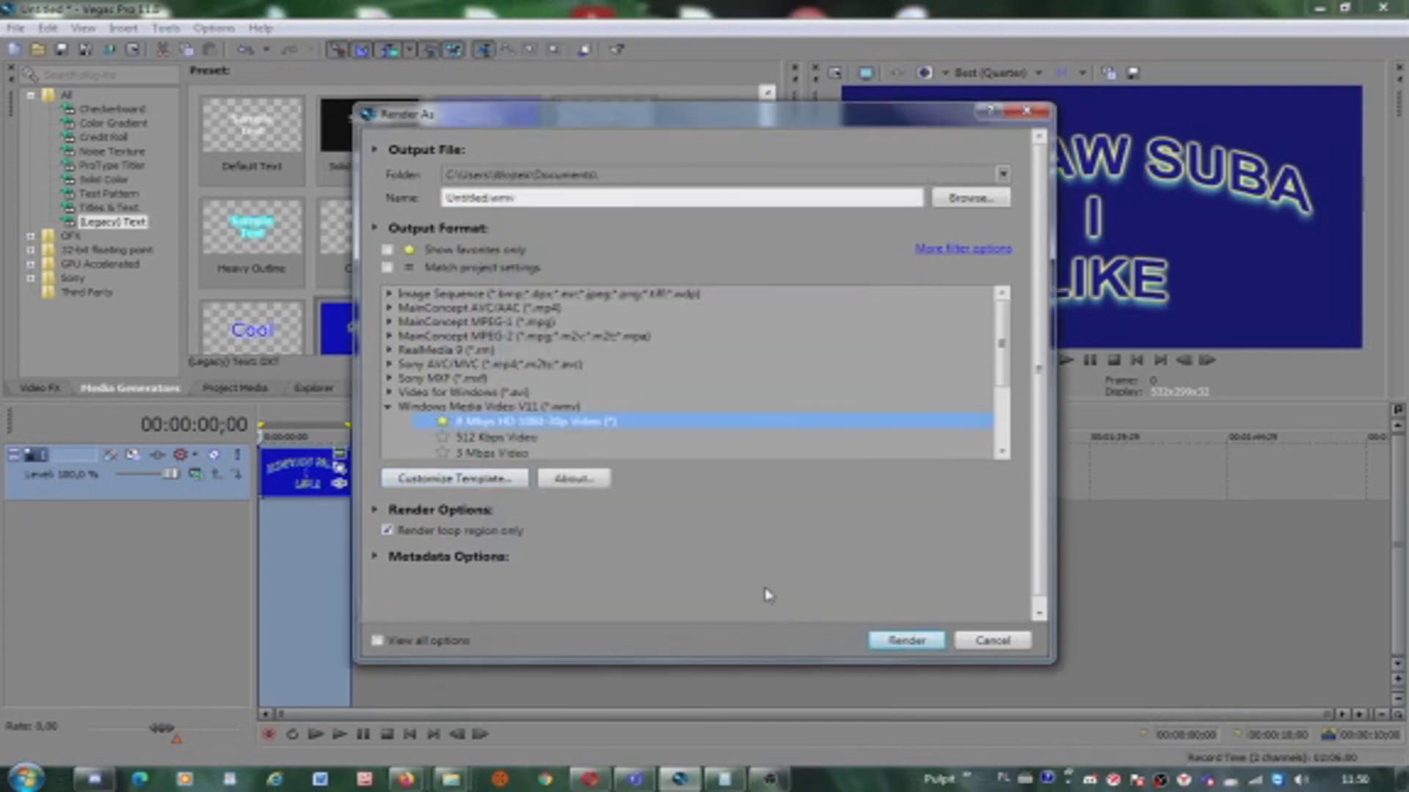
{"action": "left_click", "coordinate": [917, 649]}
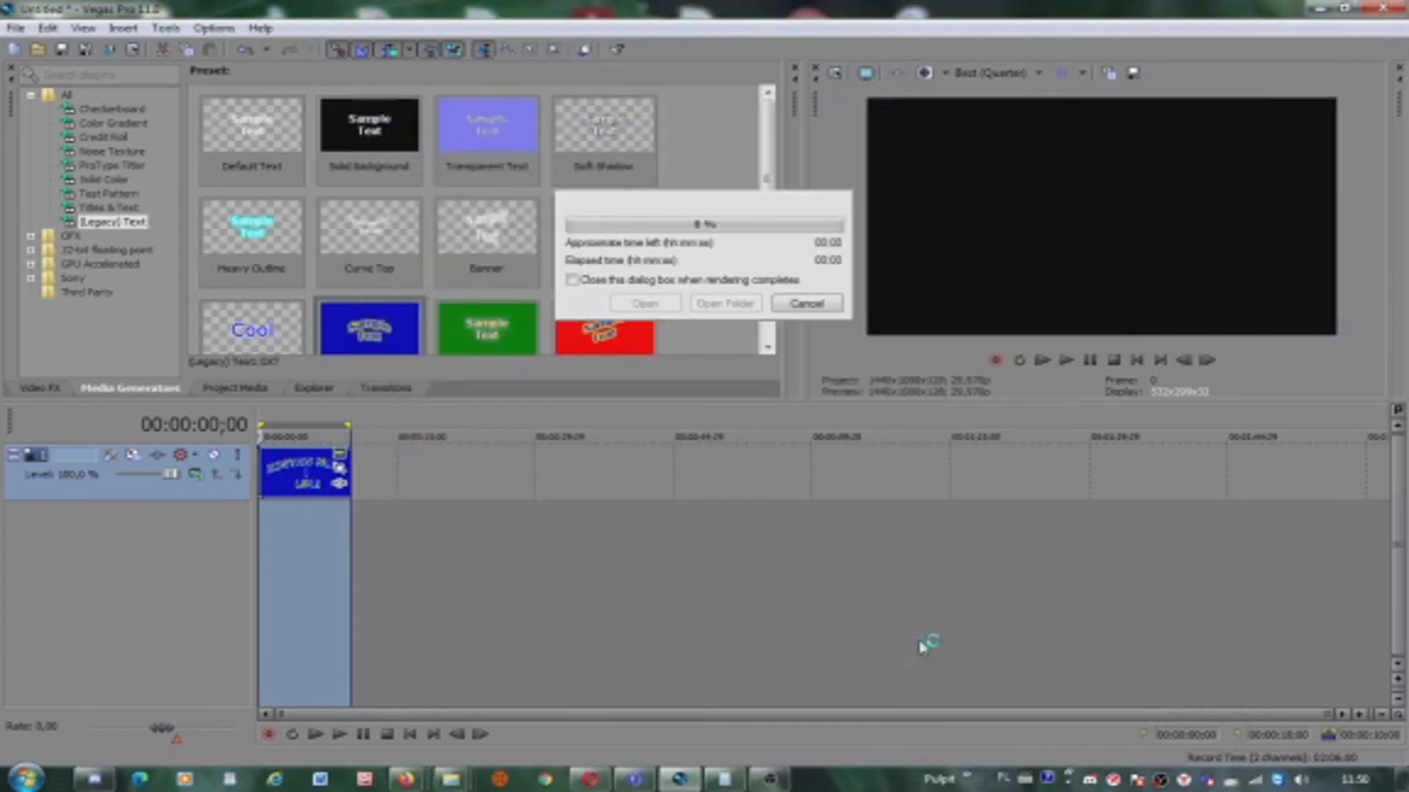